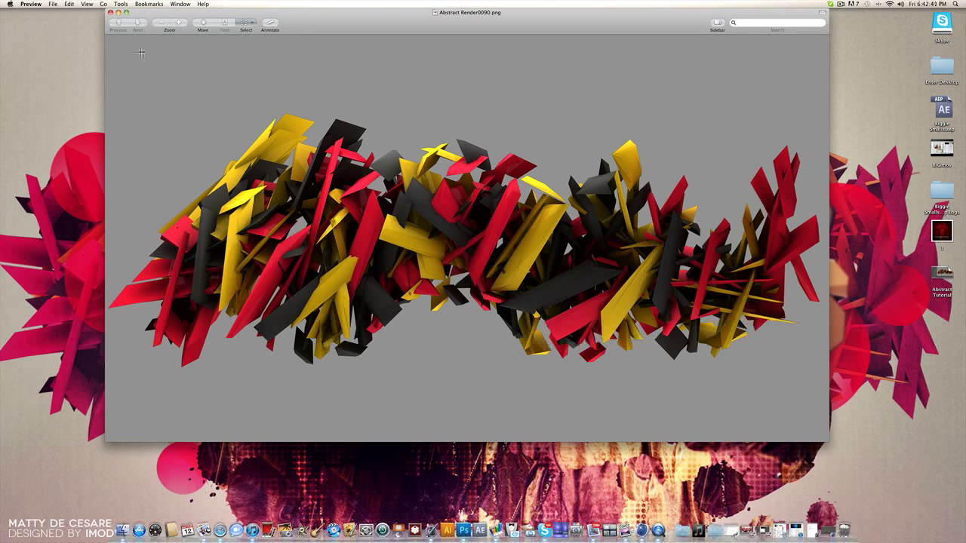
Close the reference render, switch to the empty Cinema 4D scene and add a cube primitive
{"action": "left_click", "coordinate": [110, 13]}
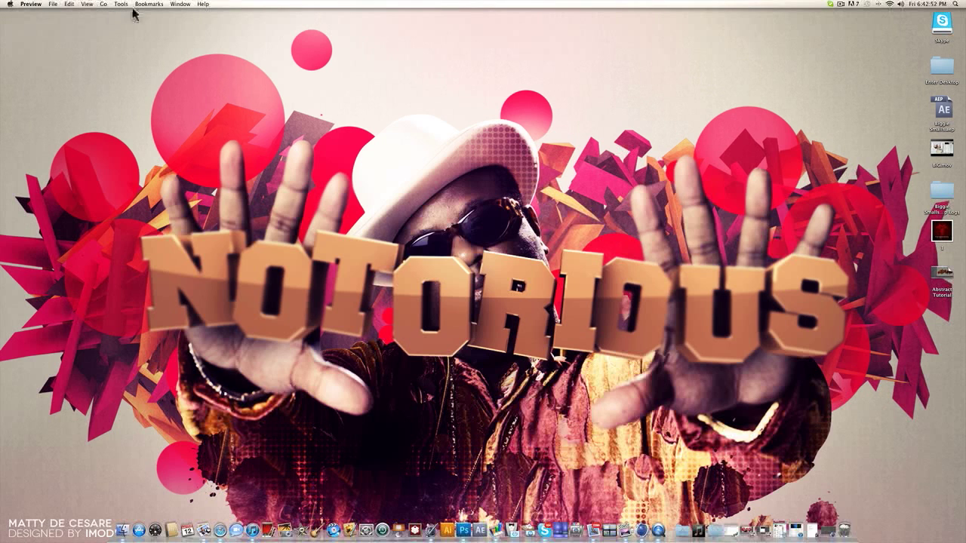
{"action": "left_click", "coordinate": [817, 521]}
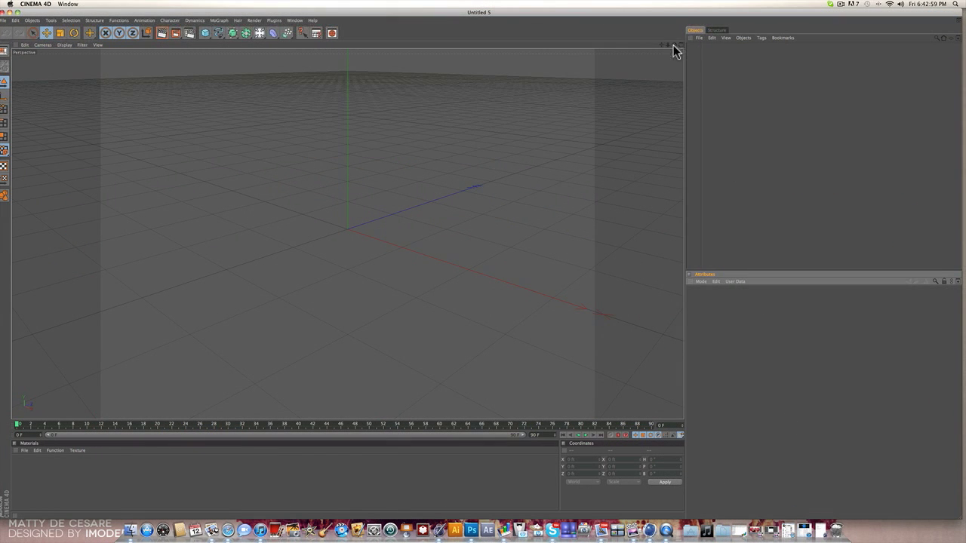
{"action": "mouse_move", "coordinate": [674, 45]}
{"action": "left_mouse_down"}
{"action": "mouse_move", "coordinate": [698, 22]}
{"action": "mouse_move", "coordinate": [674, 37]}
{"action": "mouse_move", "coordinate": [674, 25]}
{"action": "mouse_move", "coordinate": [674, 48]}
{"action": "left_mouse_up"}
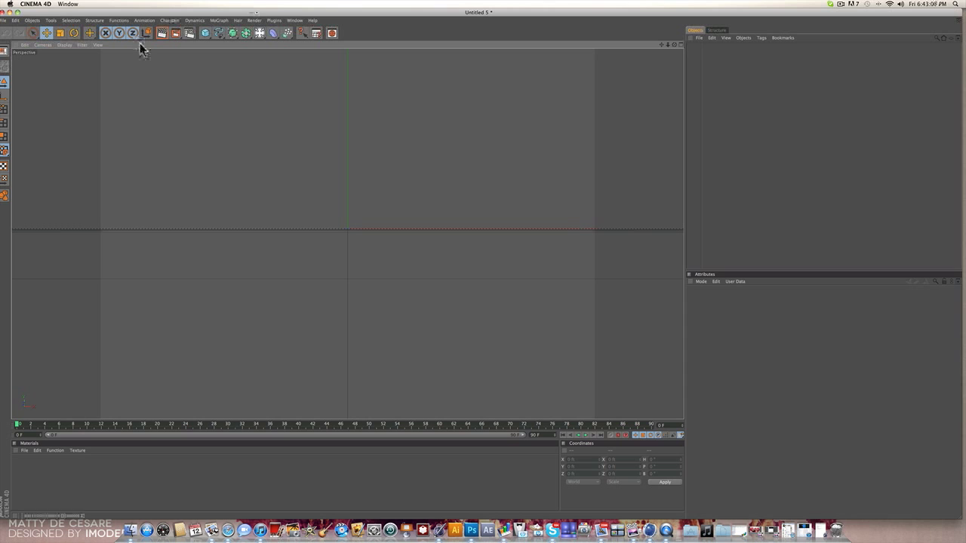
{"action": "left_click_drag", "start_coordinate": [205, 34], "coordinate": [238, 44]}
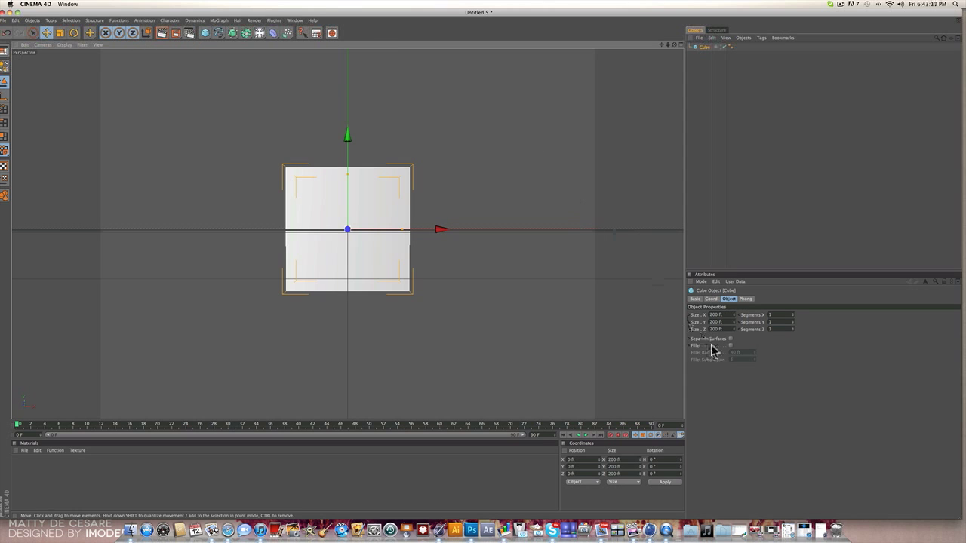
Set the cube's size to 30 ft in X, 150 ft in Y and 30 ft in Z
{"action": "left_click", "coordinate": [717, 315]}
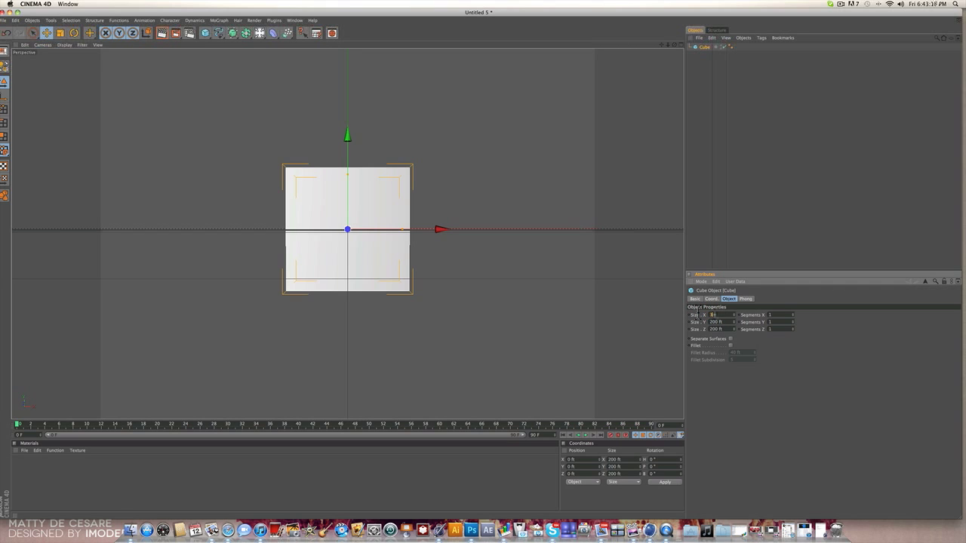
{"action": "type", "text": "30"}
{"action": "key", "text": "Tab"}
{"action": "left_click", "coordinate": [703, 317]}
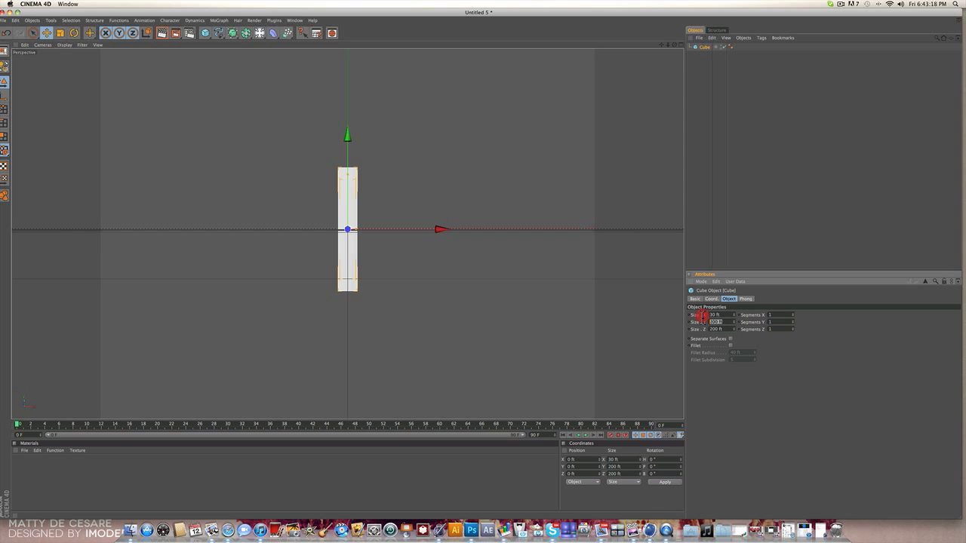
{"action": "type", "text": "150"}
{"action": "key", "text": "Tab"}
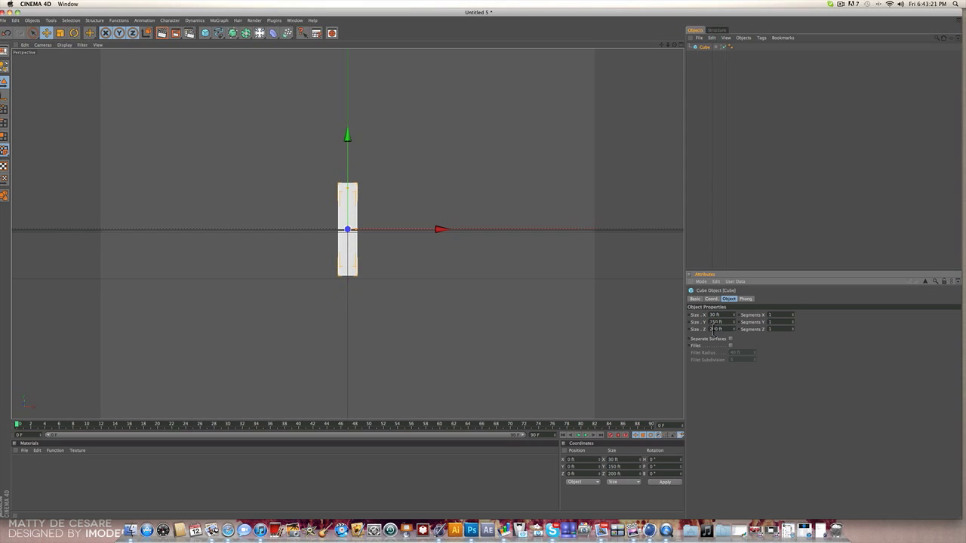
{"action": "left_click", "coordinate": [709, 327]}
{"action": "key", "text": "Return"}
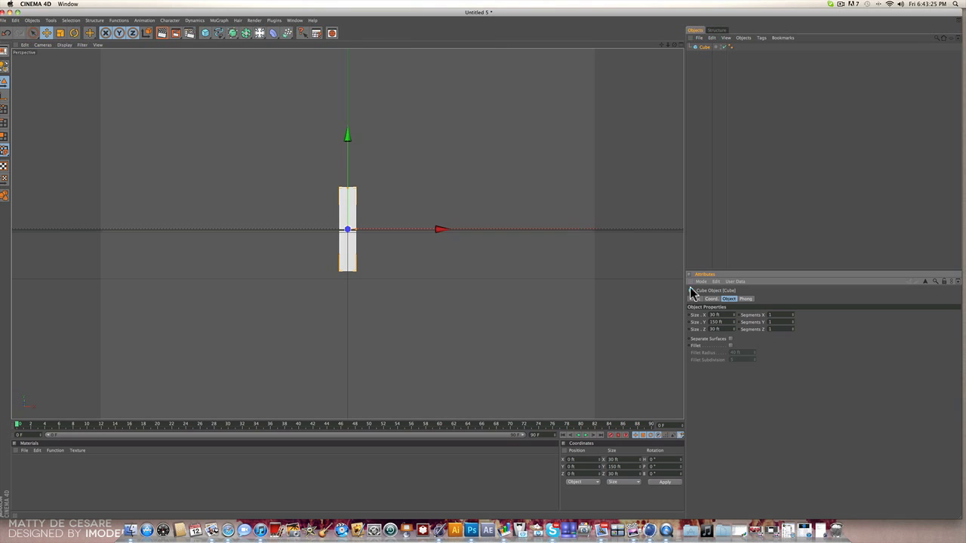
{"action": "left_click_drag", "start_coordinate": [474, 11], "coordinate": [483, 295]}
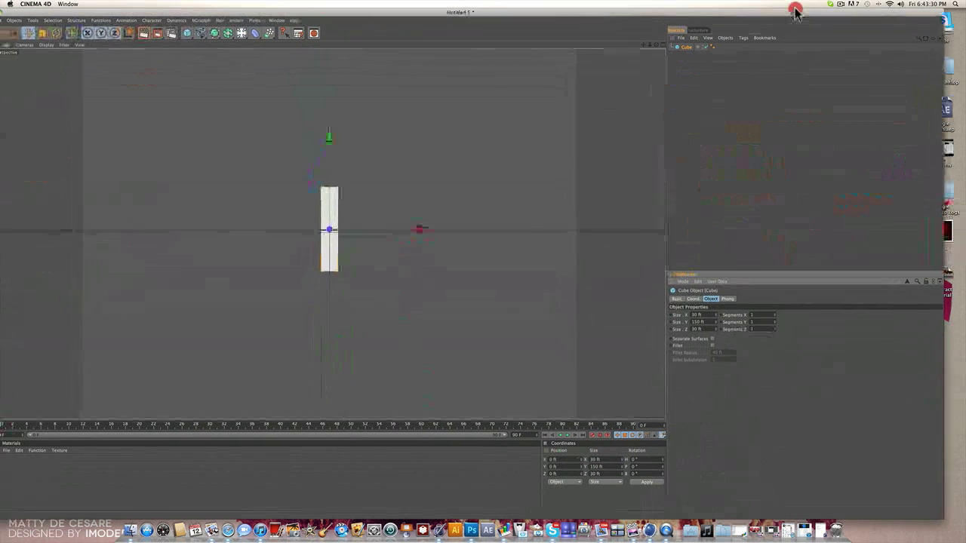
{"action": "left_click_drag", "start_coordinate": [795, 9], "coordinate": [814, 10]}
{"action": "left_click", "coordinate": [834, 63]}
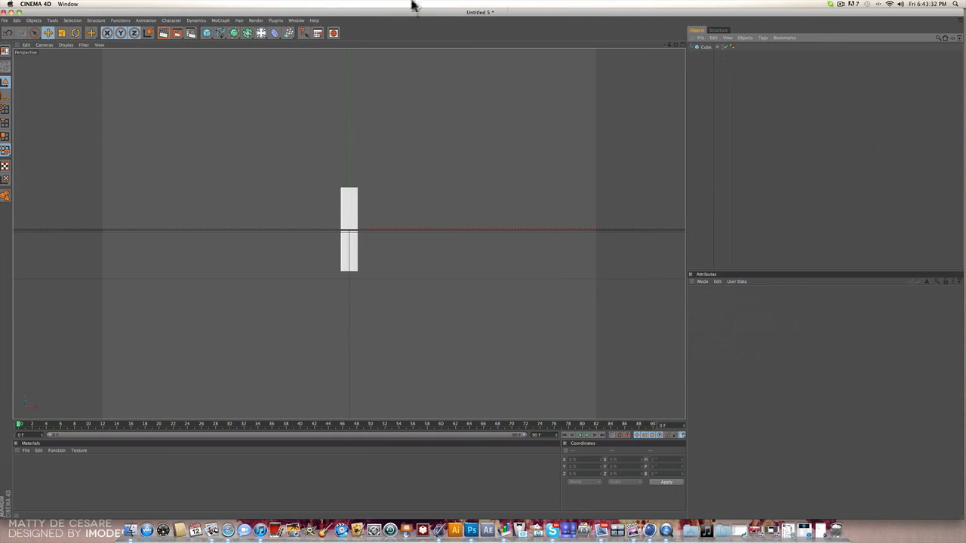
Add a MoGraph Cloner object and make the cube its child
{"action": "left_click", "coordinate": [221, 20]}
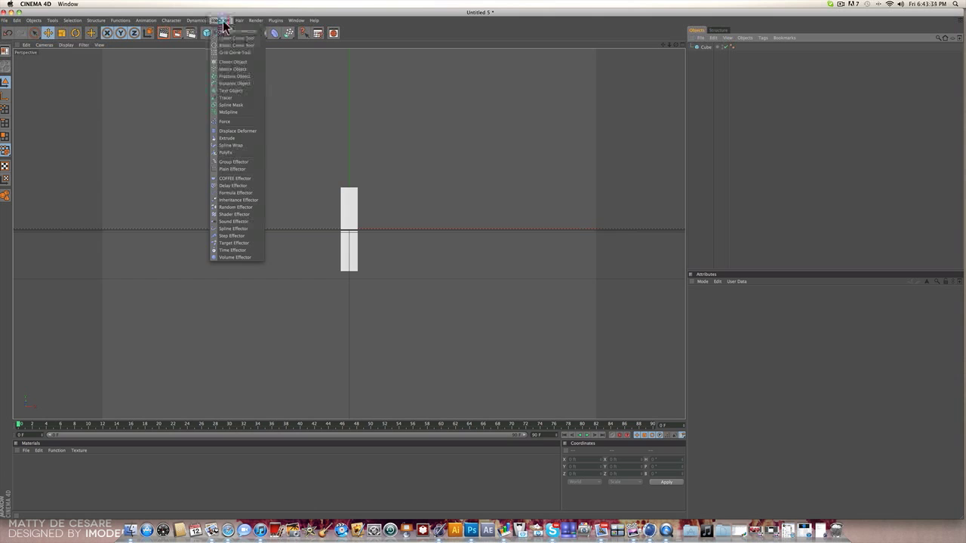
{"action": "left_click", "coordinate": [230, 62]}
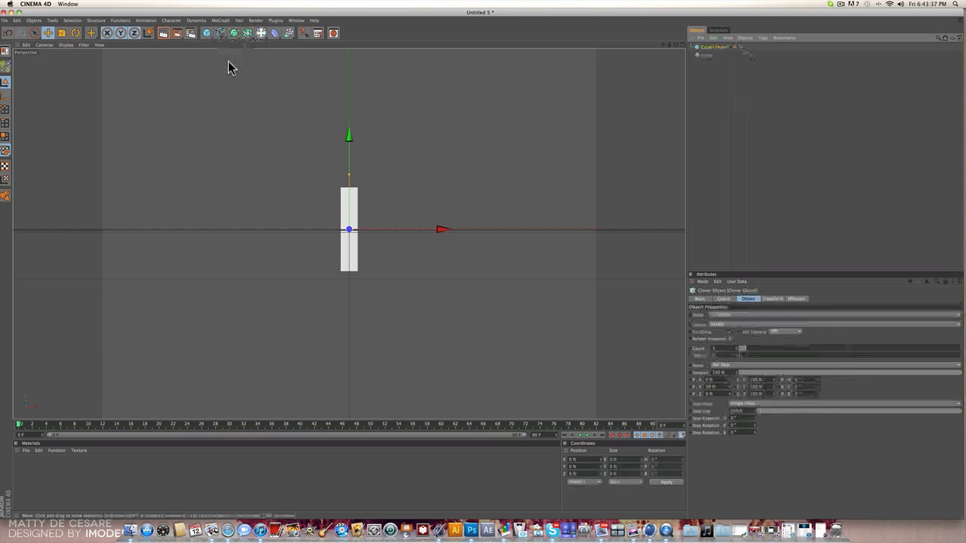
{"action": "mouse_move", "coordinate": [705, 54]}
{"action": "left_mouse_down"}
{"action": "mouse_move", "coordinate": [718, 59]}
{"action": "mouse_move", "coordinate": [713, 47]}
{"action": "left_mouse_up"}
Switch the Cloner's distribution mode to Grid Array
{"action": "left_click", "coordinate": [707, 47]}
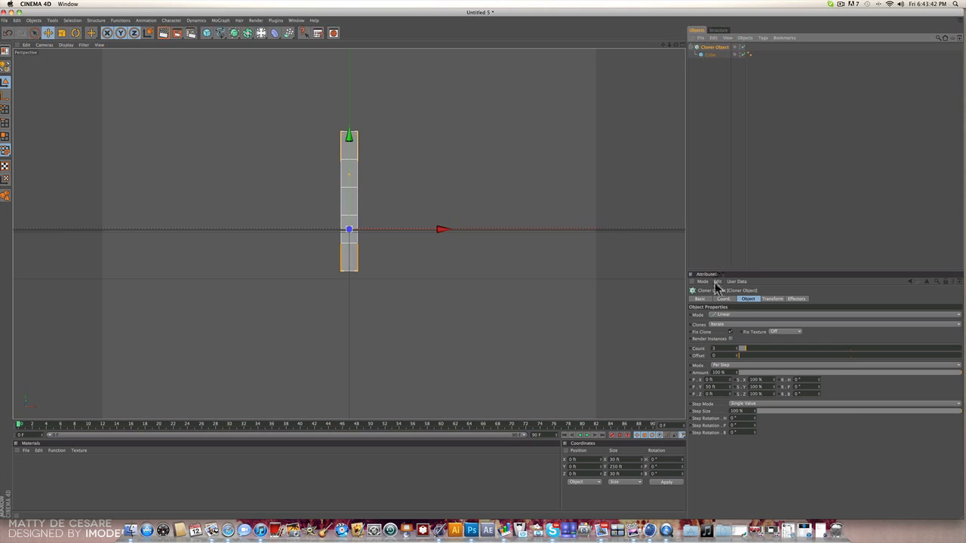
{"action": "left_click", "coordinate": [717, 315]}
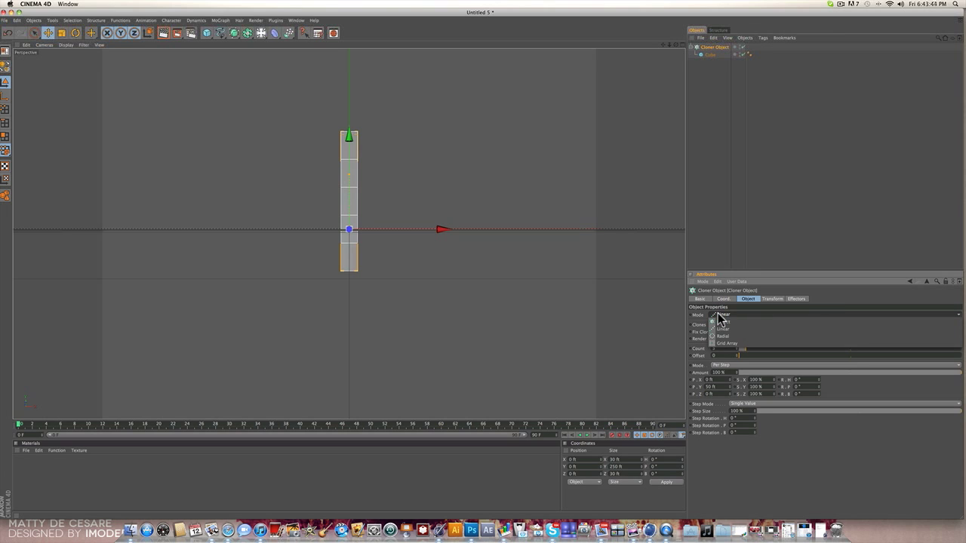
{"action": "left_click", "coordinate": [721, 344]}
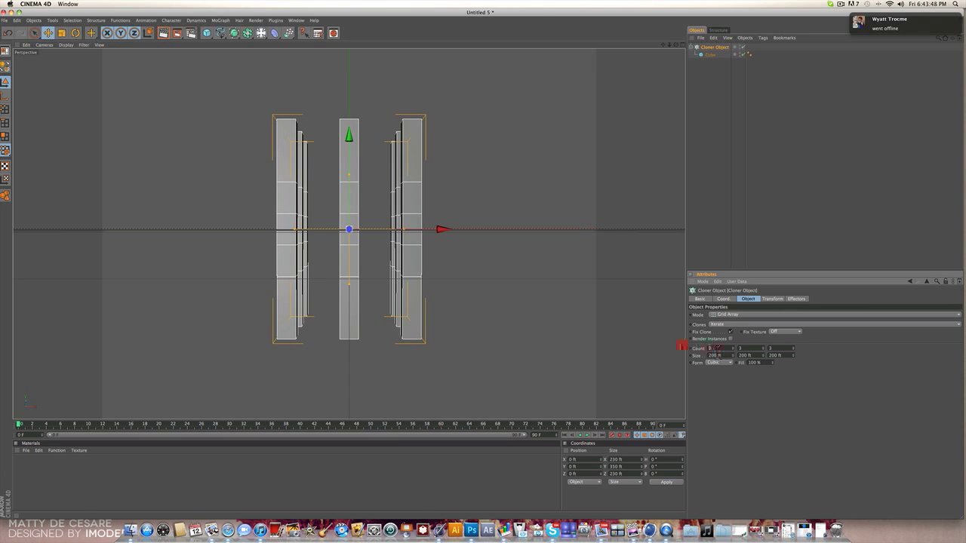
{"action": "left_click", "coordinate": [533, 15]}
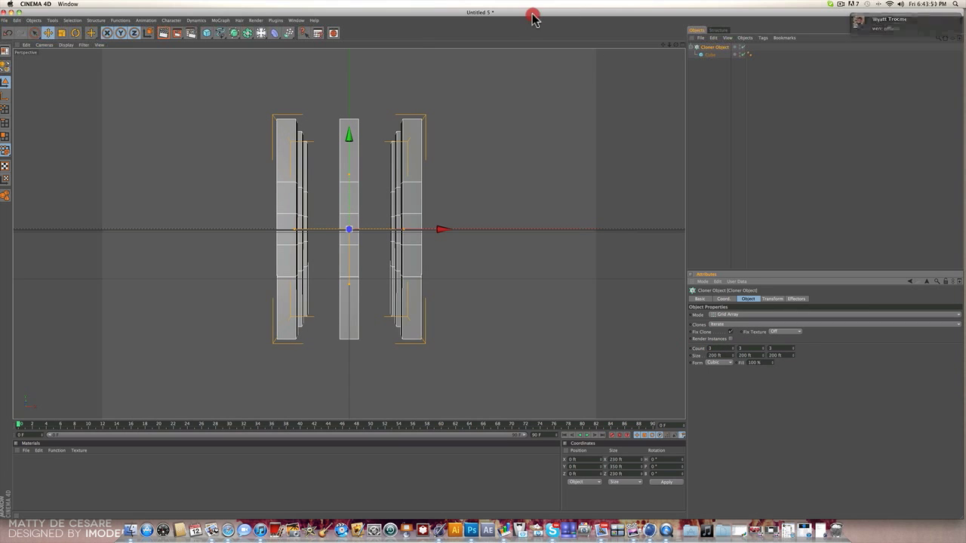
{"action": "left_click_drag", "start_coordinate": [533, 16], "coordinate": [556, 2]}
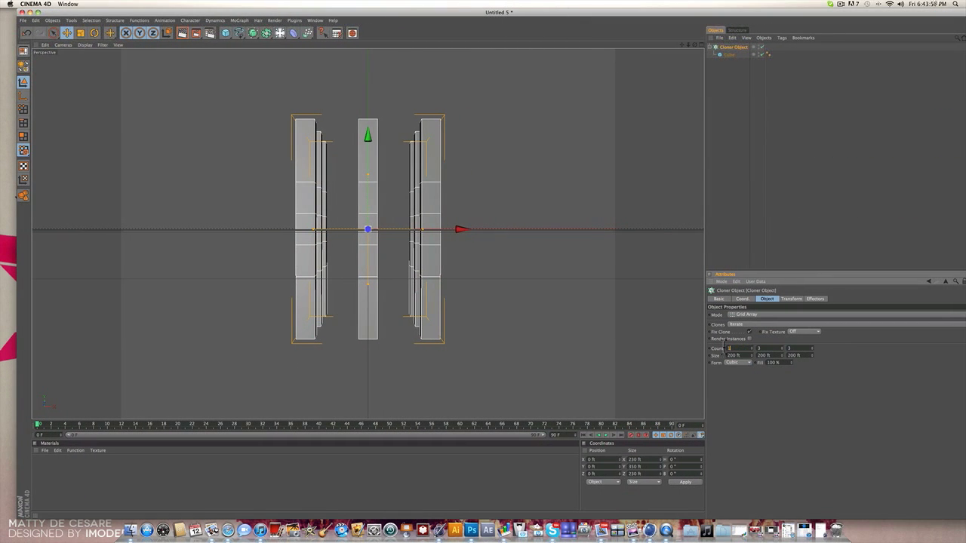
Set the Cloner's grid count to 18 in X and 1 in Y
{"action": "left_click", "coordinate": [725, 346]}
{"action": "type", "text": "18"}
{"action": "key", "text": "Return"}
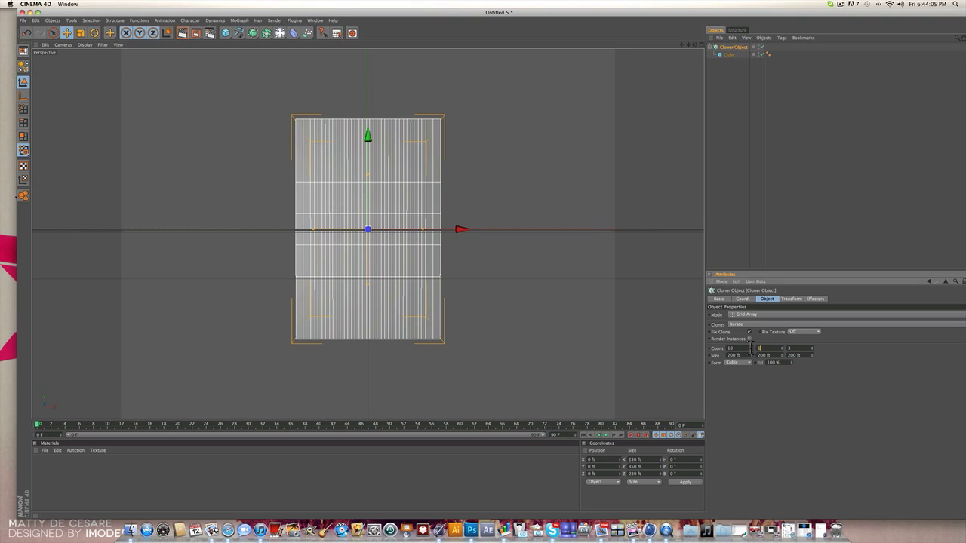
{"action": "key", "text": "Return"}
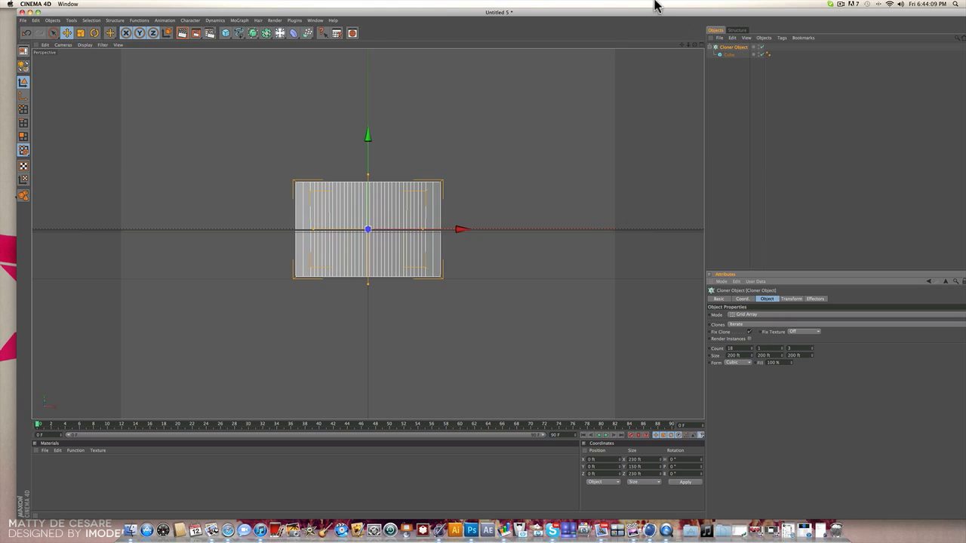
Resize the Cloner's grid to about 77 ft in Z and about 631 ft in X
{"action": "left_click_drag", "start_coordinate": [695, 45], "coordinate": [641, 79]}
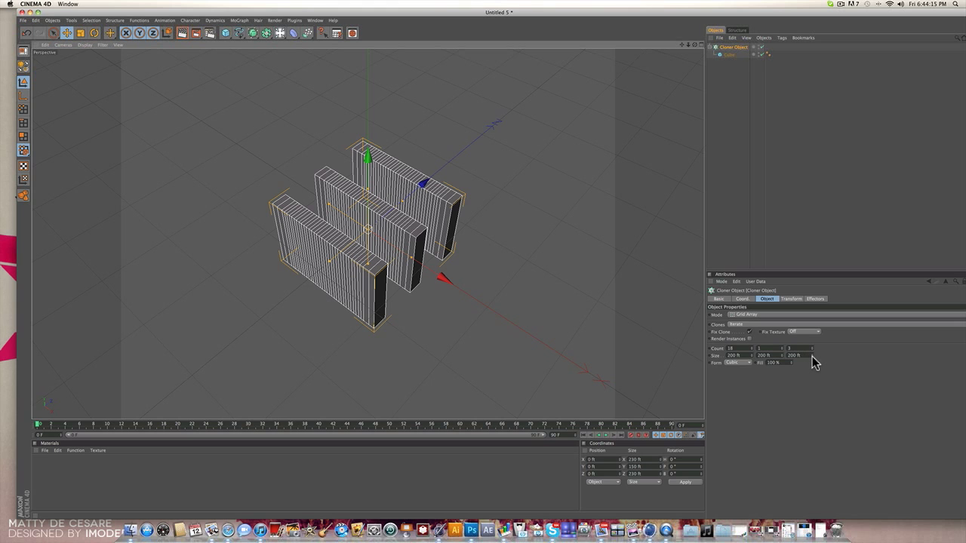
{"action": "left_click_drag", "start_coordinate": [812, 355], "coordinate": [812, 400]}
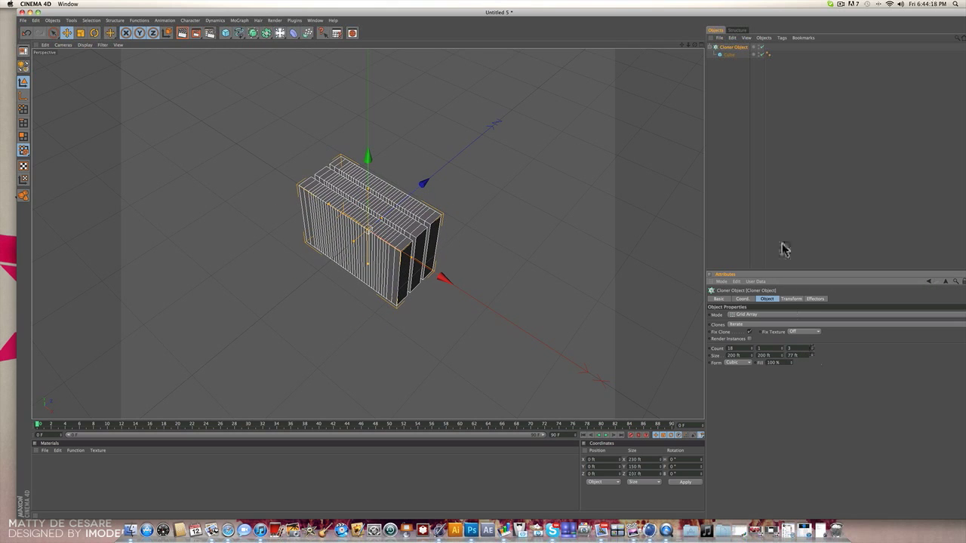
{"action": "mouse_move", "coordinate": [695, 44]}
{"action": "left_mouse_down"}
{"action": "mouse_move", "coordinate": [631, 34]}
{"action": "mouse_move", "coordinate": [717, 22]}
{"action": "mouse_move", "coordinate": [713, 53]}
{"action": "mouse_move", "coordinate": [698, 45]}
{"action": "left_mouse_up"}
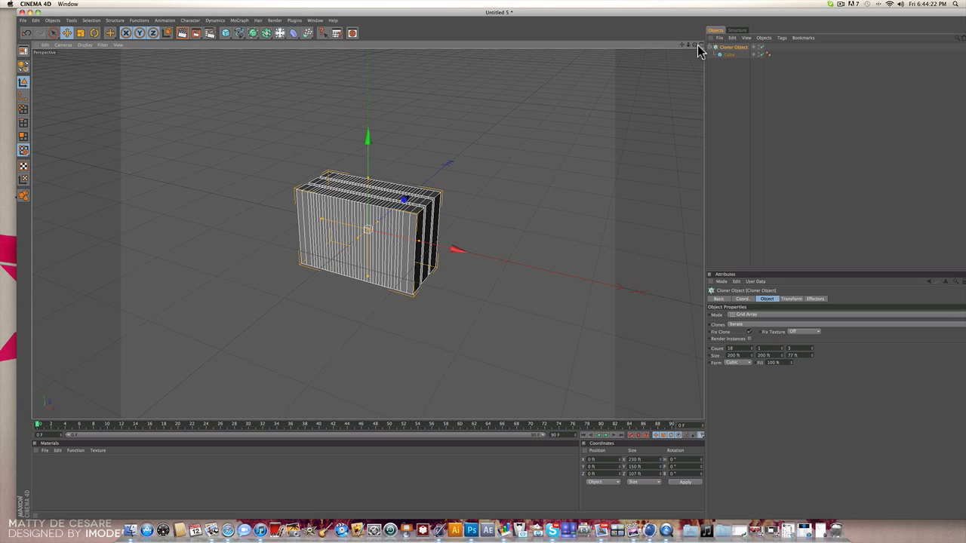
{"action": "mouse_move", "coordinate": [751, 355]}
{"action": "left_mouse_down"}
{"action": "mouse_move", "coordinate": [752, 334]}
{"action": "mouse_move", "coordinate": [752, 355]}
{"action": "left_mouse_up"}
{"action": "left_click", "coordinate": [774, 199]}
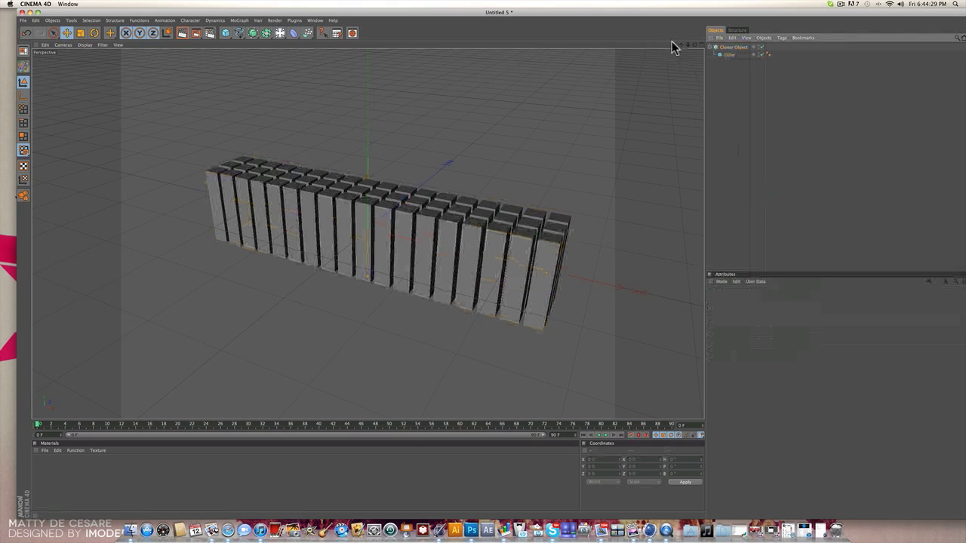
{"action": "left_click_drag", "start_coordinate": [695, 46], "coordinate": [725, 19]}
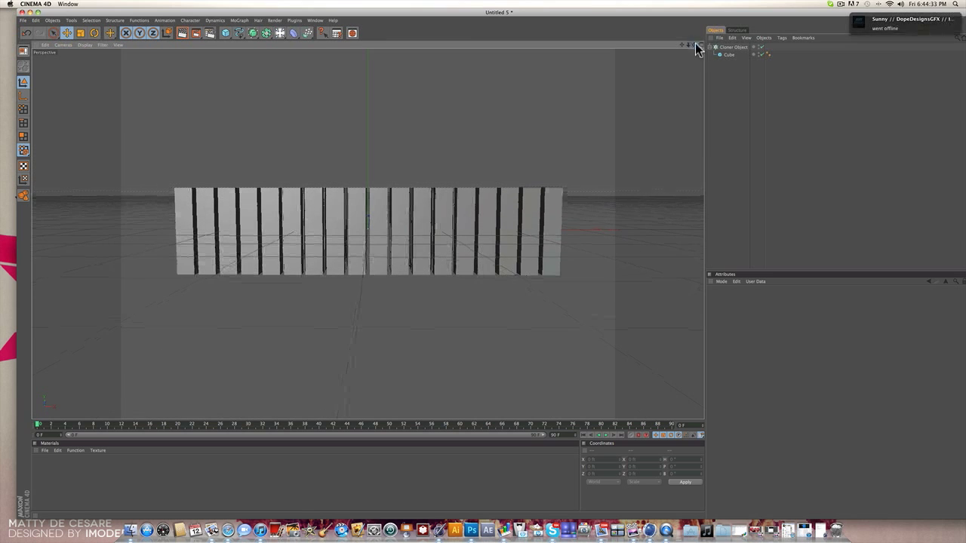
{"action": "left_click", "coordinate": [729, 48]}
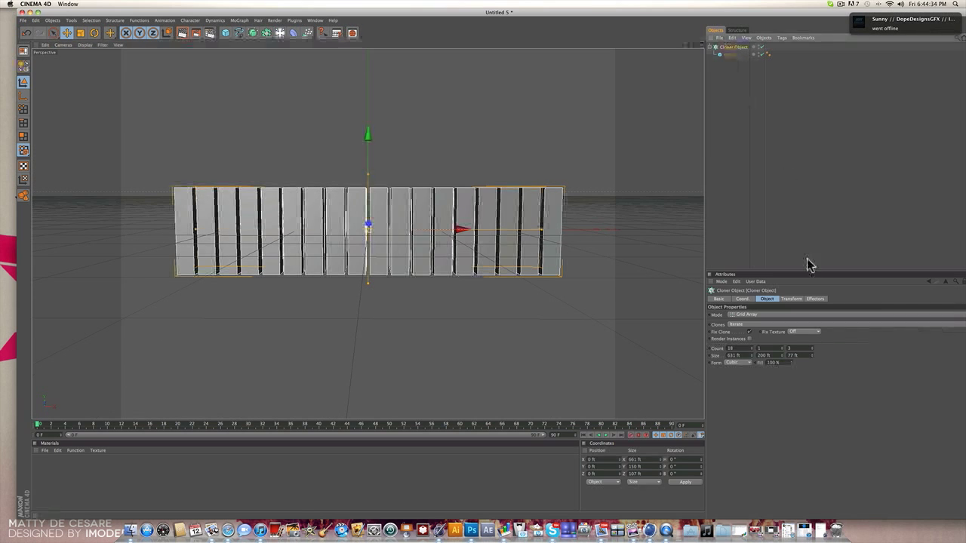
{"action": "left_click", "coordinate": [742, 349]}
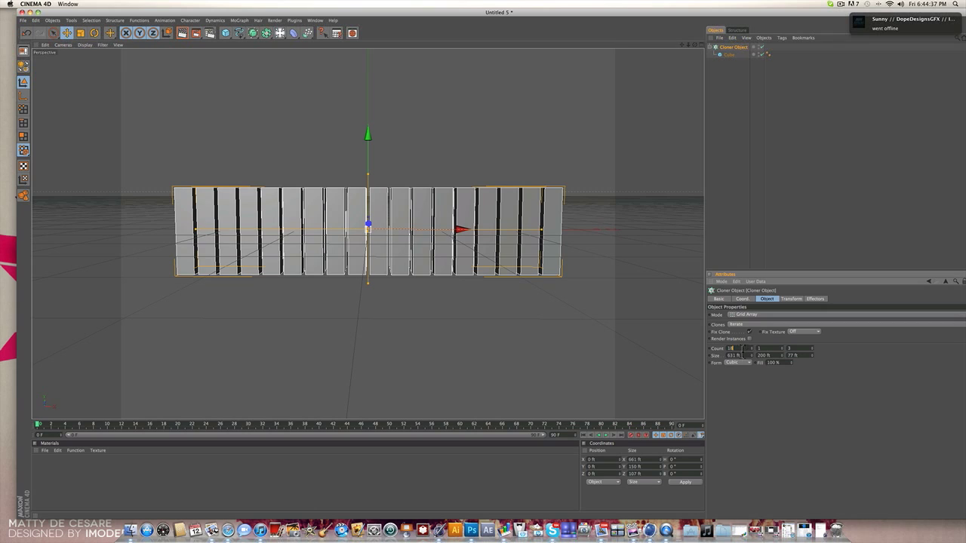
{"action": "left_click", "coordinate": [746, 357]}
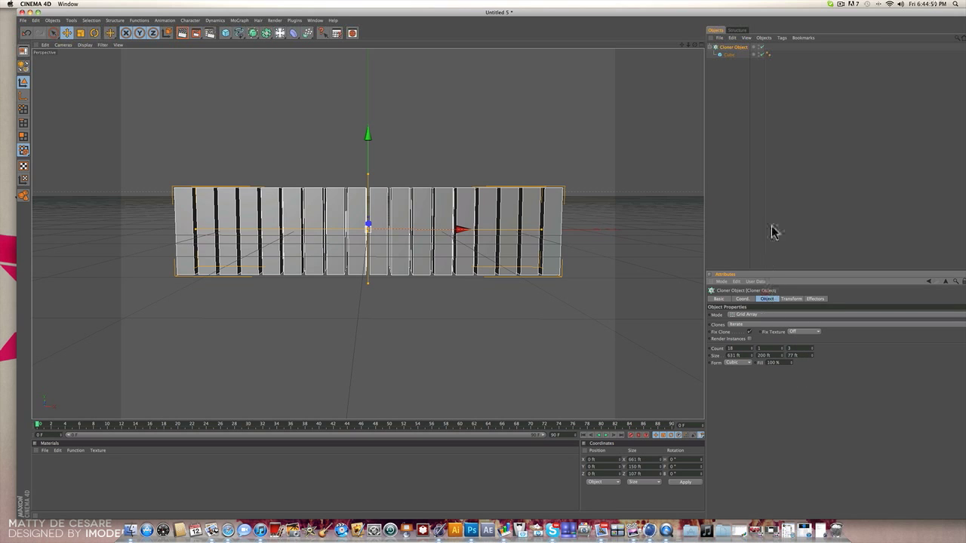
{"action": "left_click", "coordinate": [740, 101]}
{"action": "left_click_drag", "start_coordinate": [695, 45], "coordinate": [693, 44]}
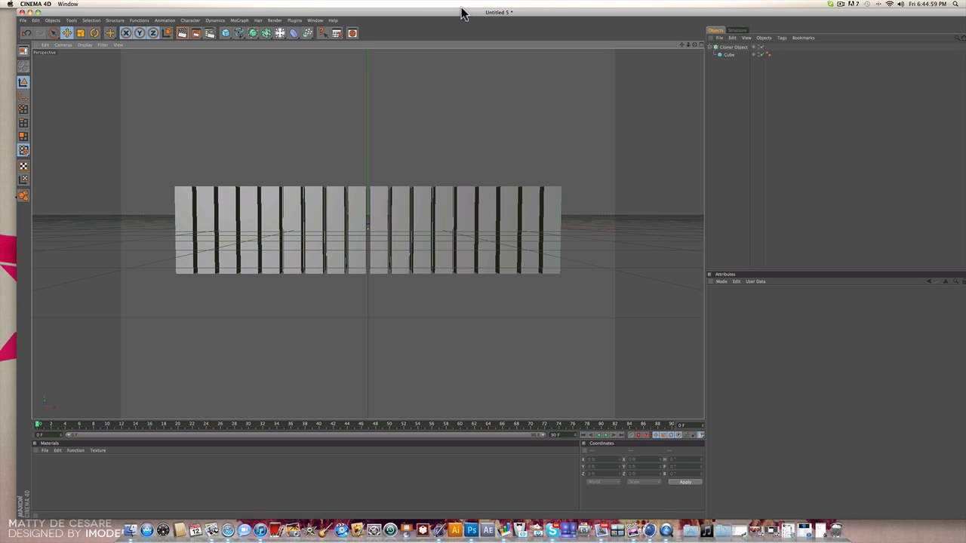
Add an Explosion FX deformer and group it with the Cloner under one null object
{"action": "left_click", "coordinate": [296, 34]}
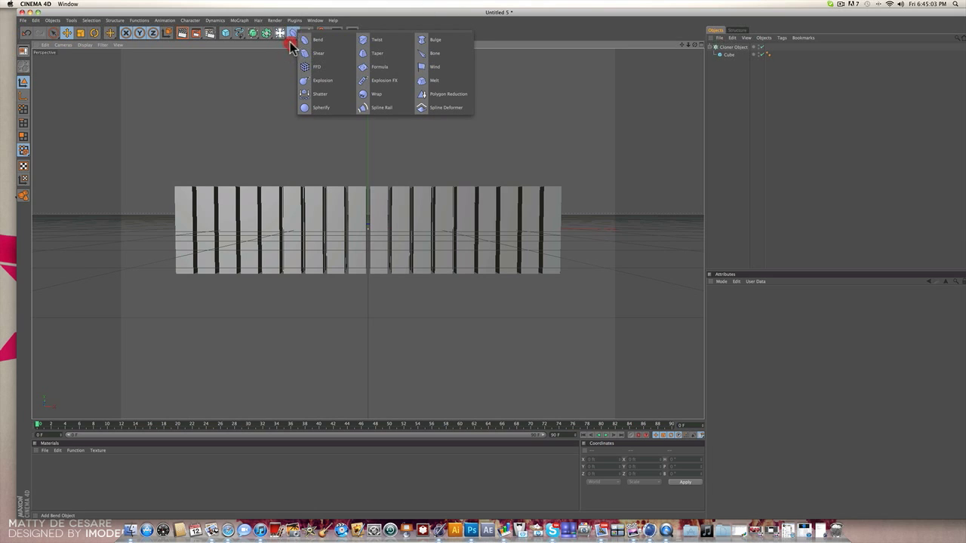
{"action": "left_click", "coordinate": [386, 80]}
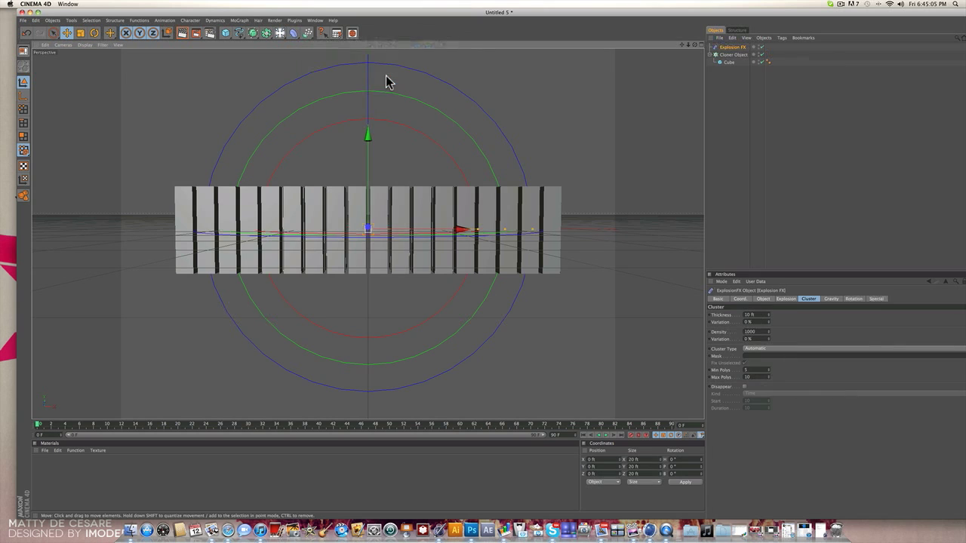
{"action": "left_click", "coordinate": [714, 55]}
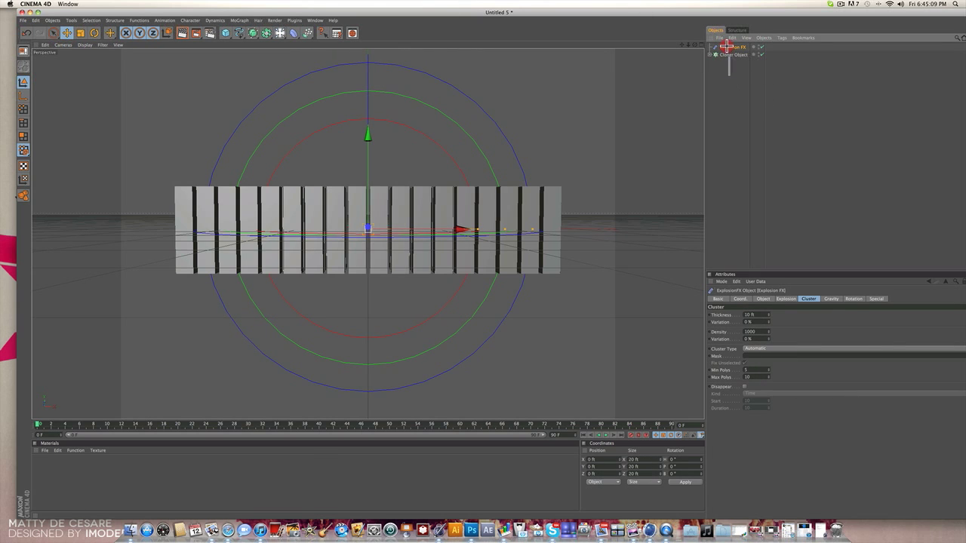
{"action": "left_click", "coordinate": [729, 55], "text": "shift"}
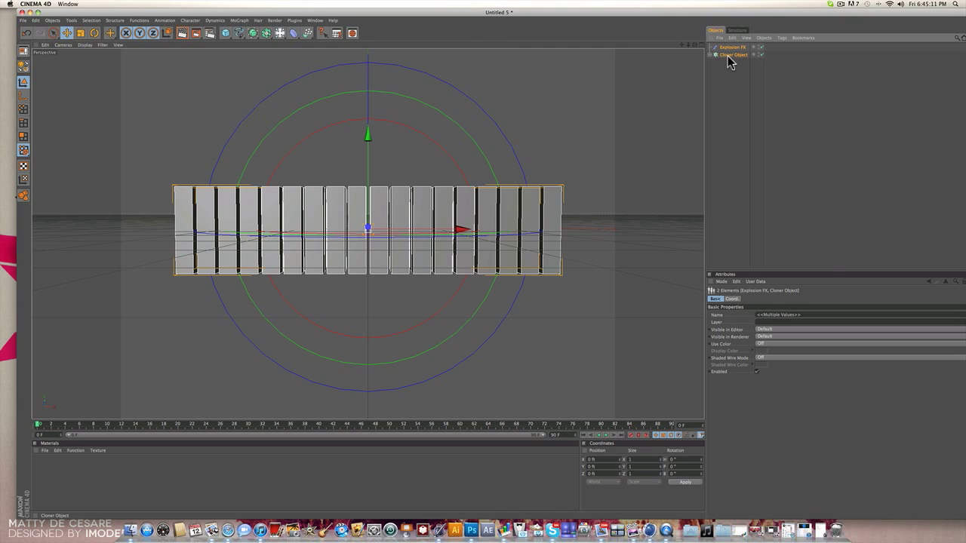
{"action": "right_click", "coordinate": [729, 59]}
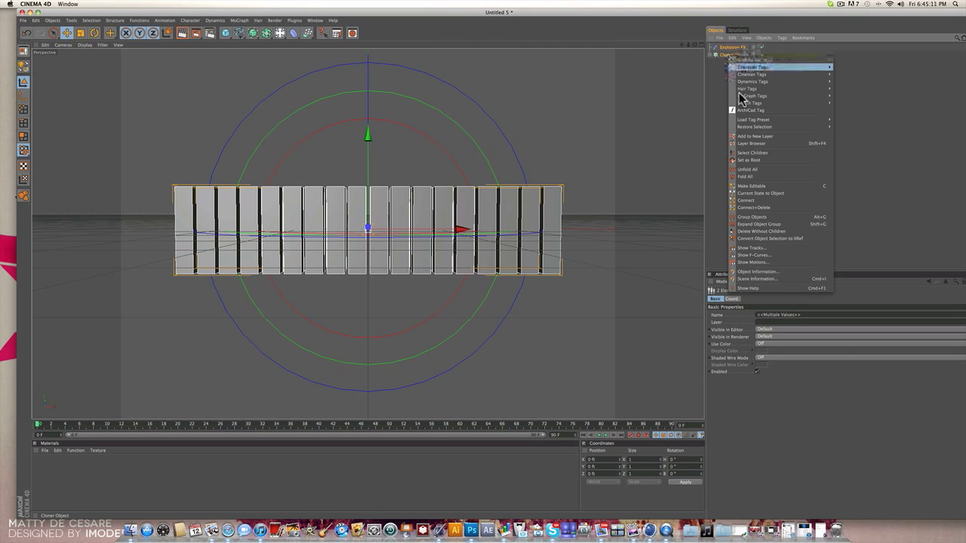
{"action": "left_click", "coordinate": [752, 217]}
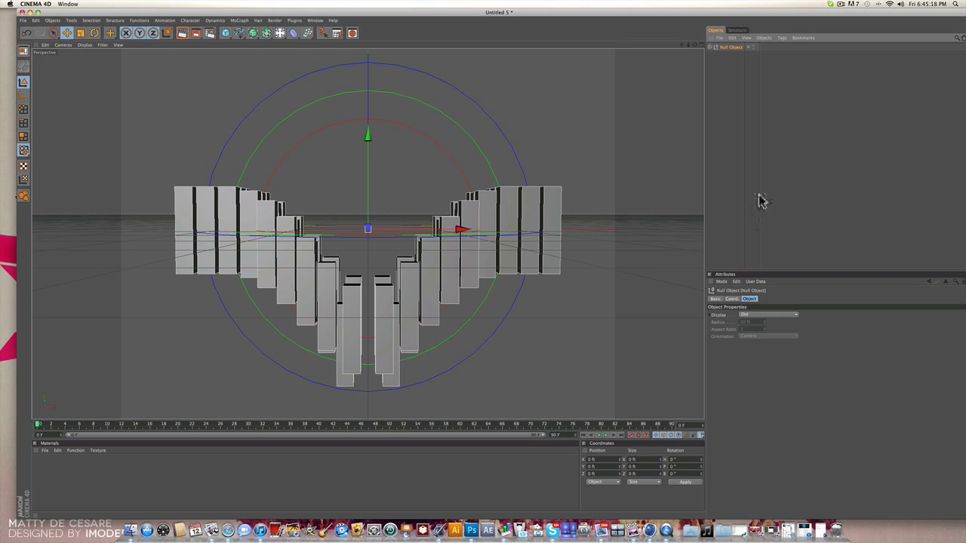
{"action": "left_click", "coordinate": [712, 47]}
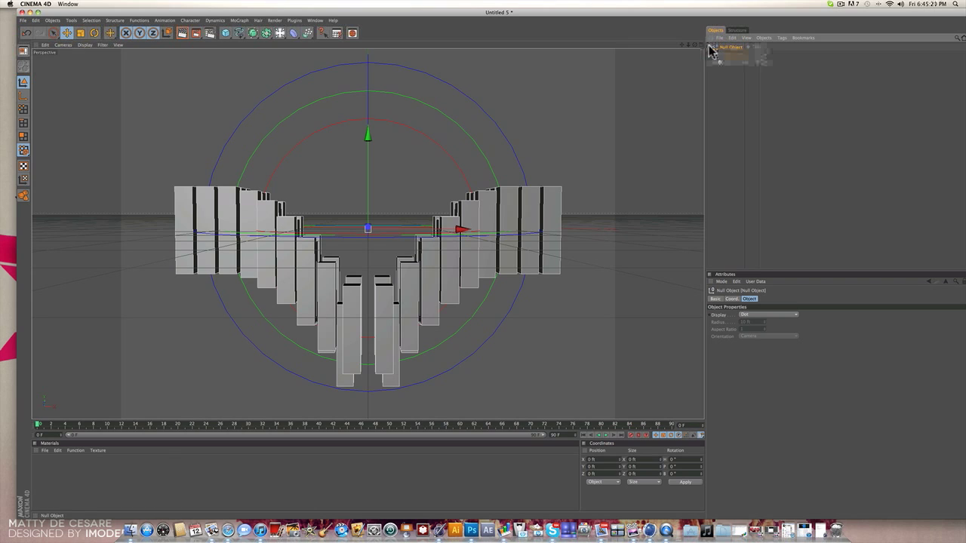
Set the gravity direction of the Explosion FX deformer to None
{"action": "left_click", "coordinate": [734, 55]}
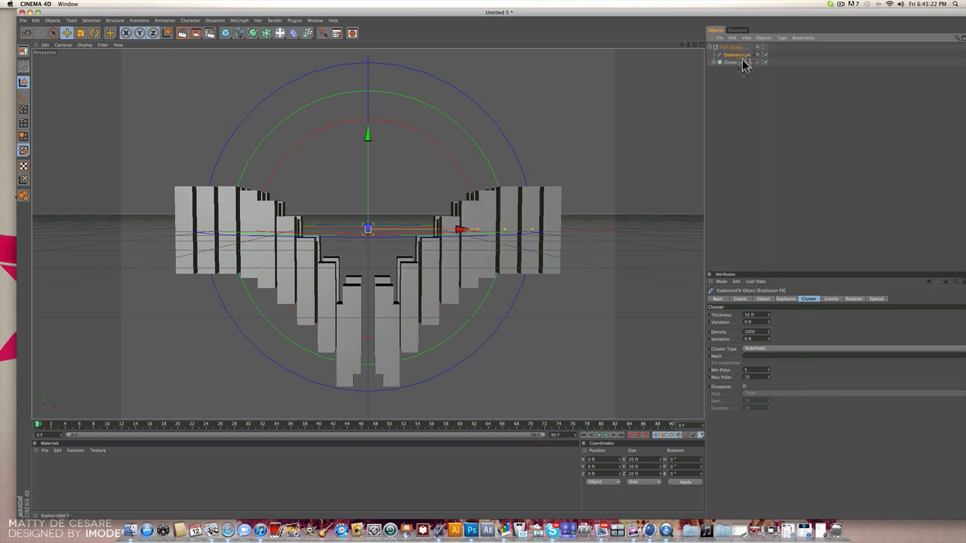
{"action": "left_click", "coordinate": [743, 61]}
{"action": "left_click", "coordinate": [743, 53]}
{"action": "left_click", "coordinate": [829, 298]}
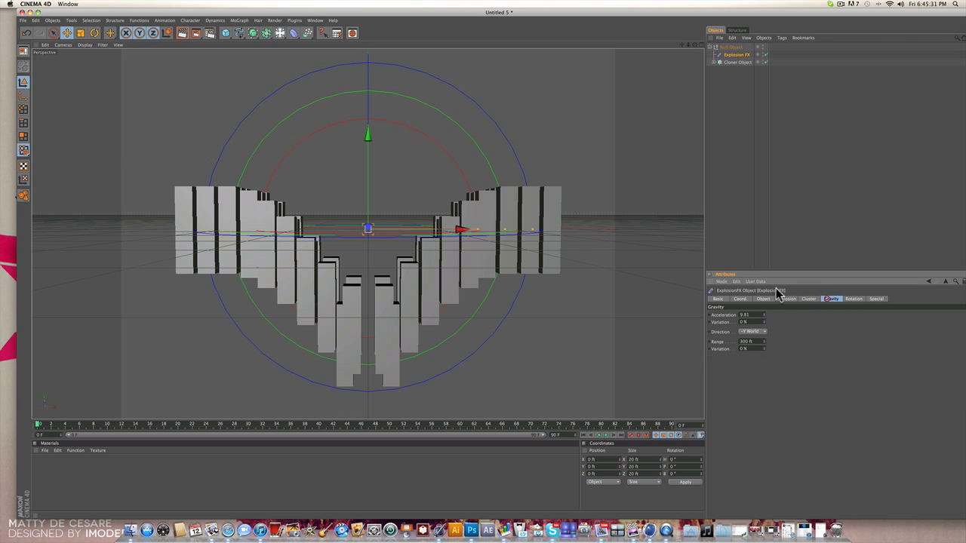
{"action": "left_click", "coordinate": [750, 333]}
{"action": "left_click", "coordinate": [749, 338]}
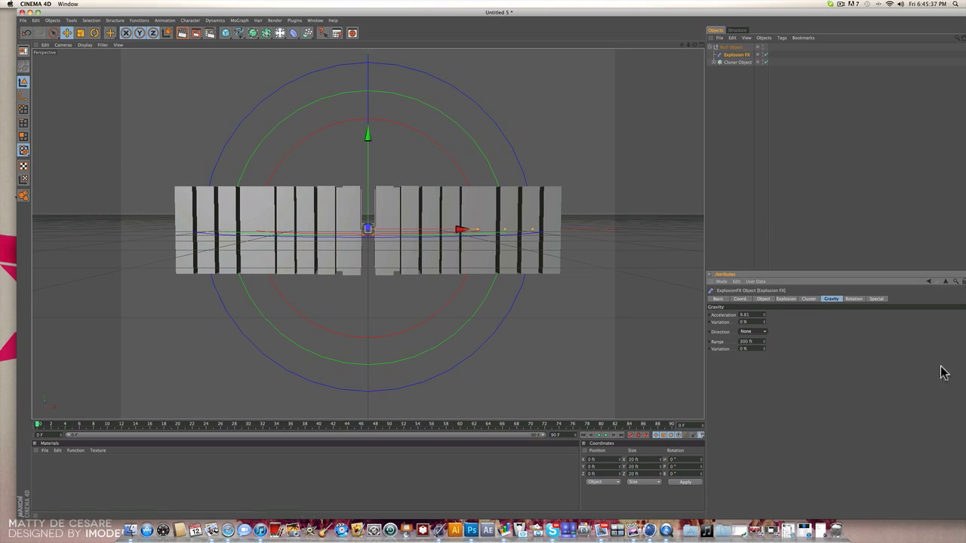
Set the Explosion FX rotation speed to 60 and its cluster type to Polygons
{"action": "left_click", "coordinate": [853, 298]}
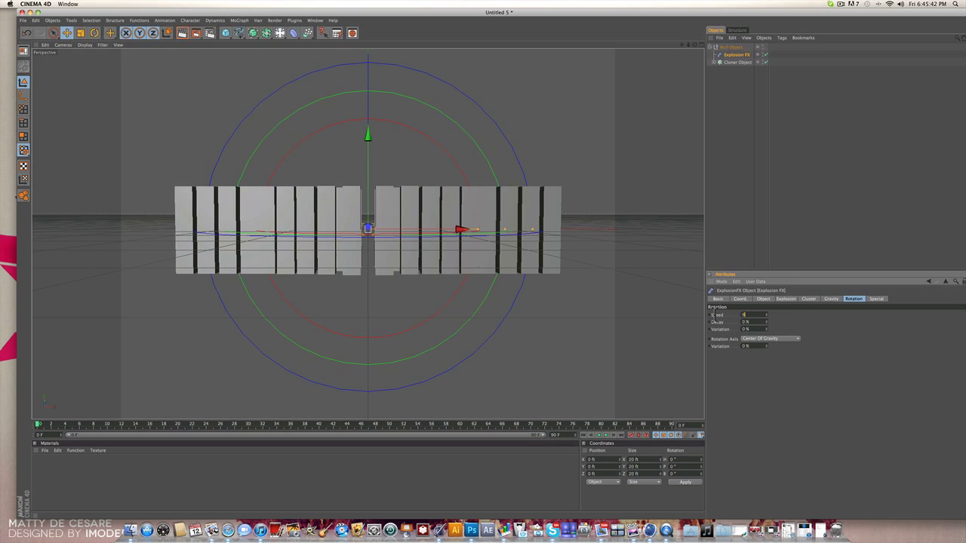
{"action": "type", "text": "60"}
{"action": "key", "text": "Return"}
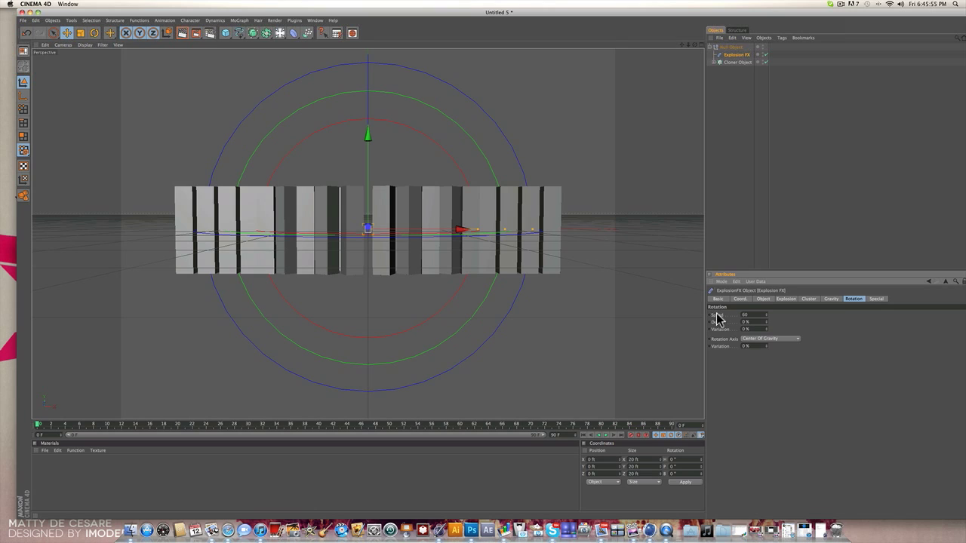
{"action": "left_click", "coordinate": [808, 299]}
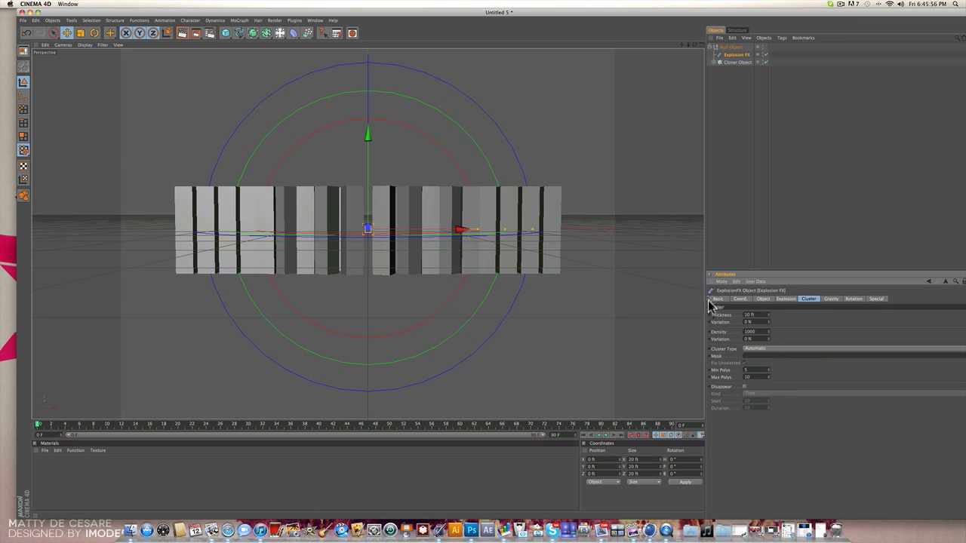
{"action": "left_click", "coordinate": [796, 352]}
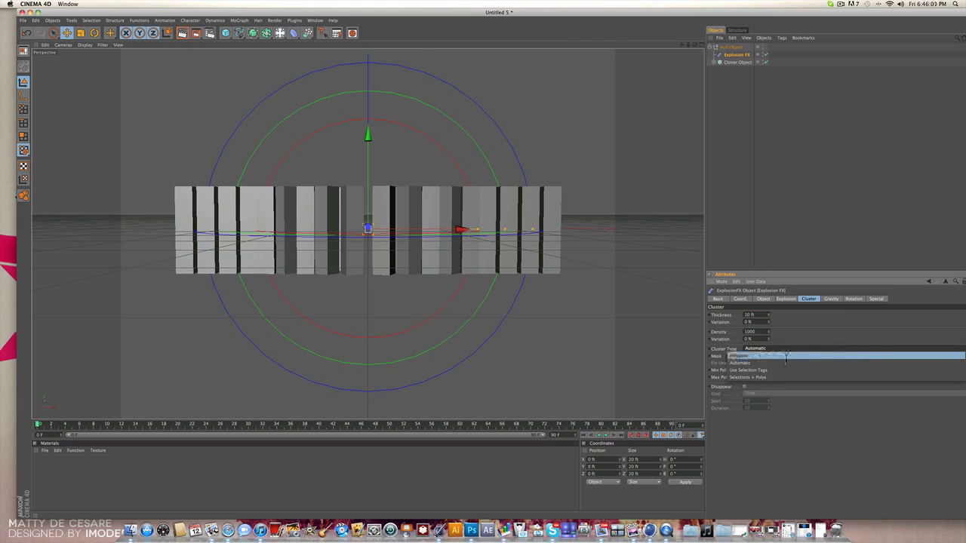
{"action": "left_click", "coordinate": [788, 361]}
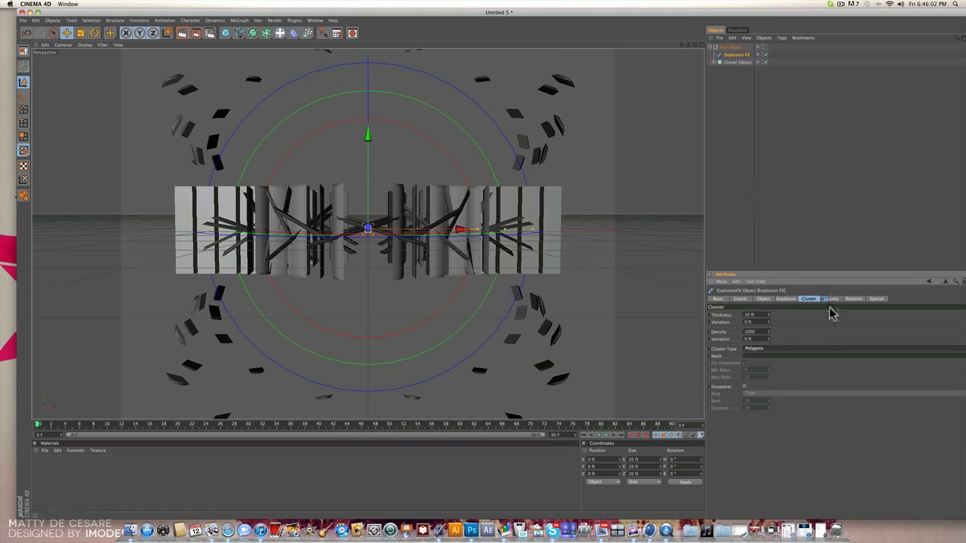
Reduce the Explosion FX strength to about 50 and set its time to 18.9 %
{"action": "left_click", "coordinate": [792, 298]}
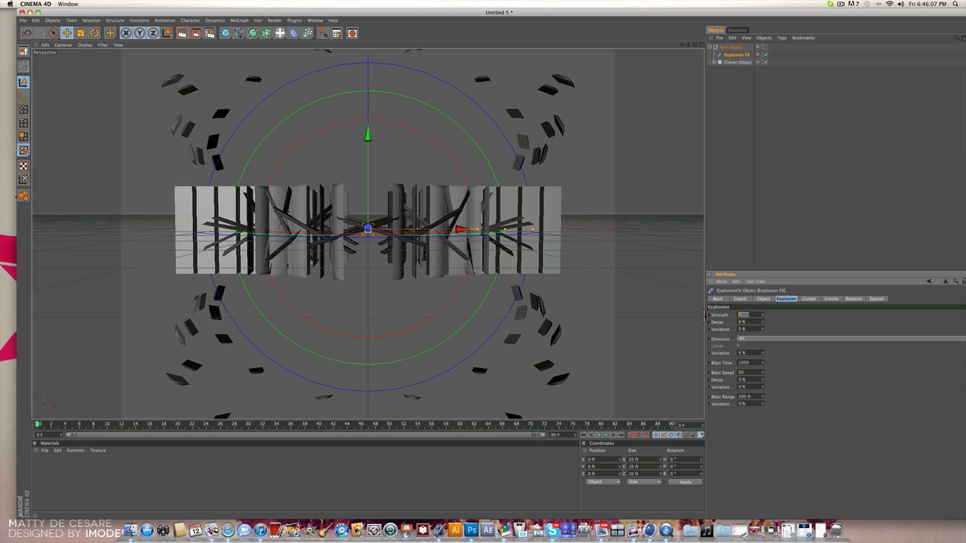
{"action": "key", "text": "Return"}
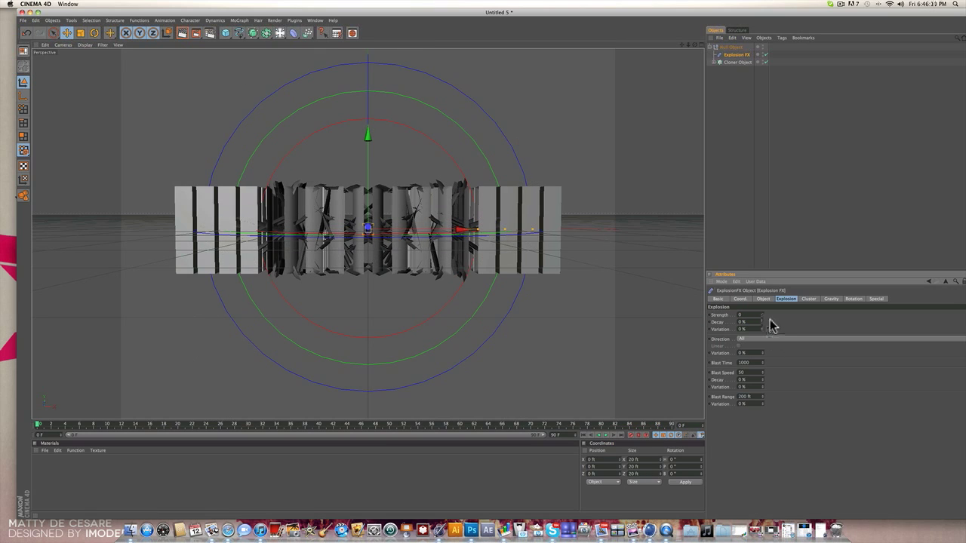
{"action": "left_click_drag", "start_coordinate": [761, 316], "coordinate": [766, 292]}
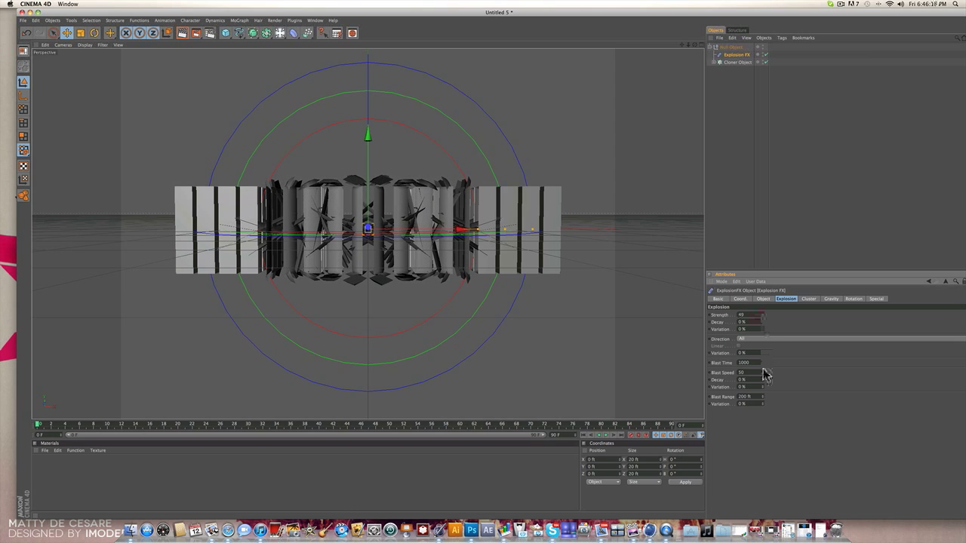
{"action": "left_click", "coordinate": [763, 298]}
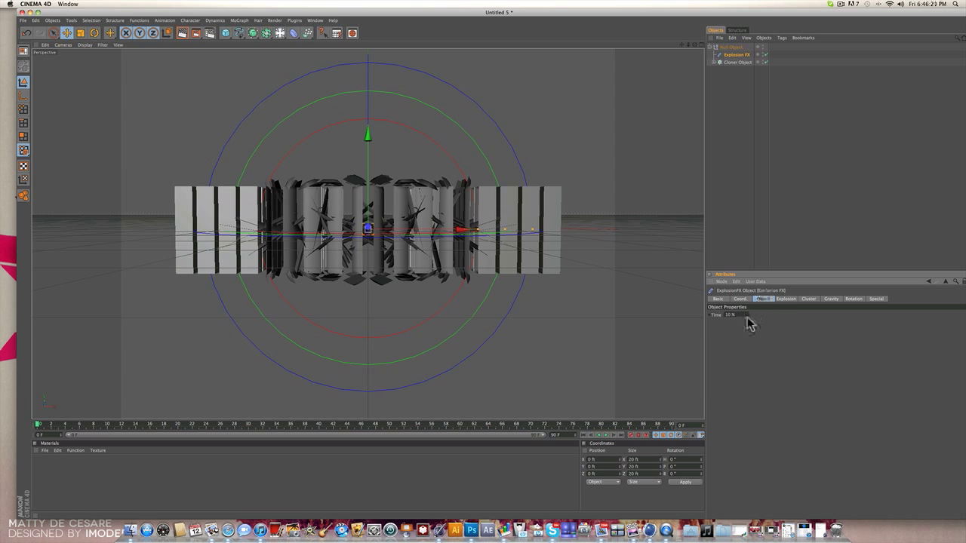
{"action": "left_click_drag", "start_coordinate": [748, 316], "coordinate": [748, 298]}
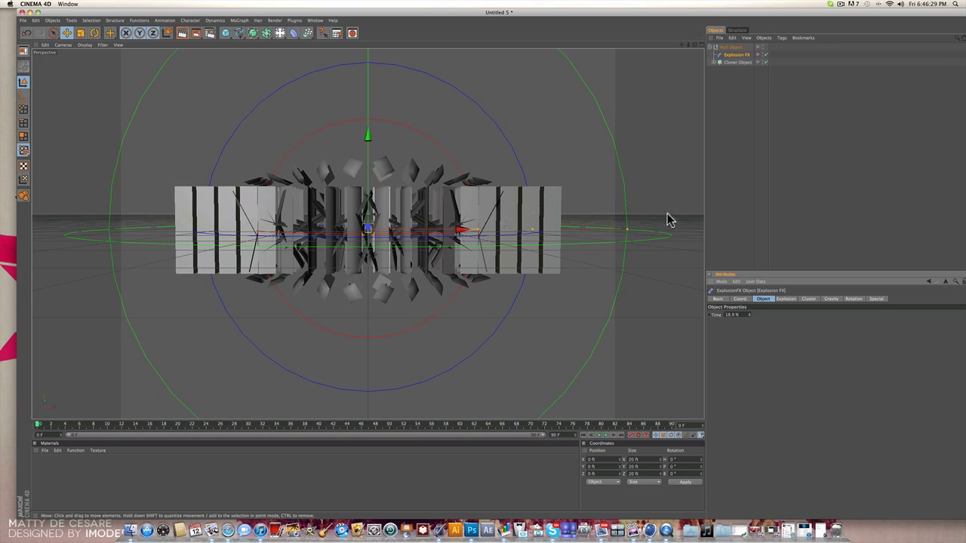
Increase the Explosion FX blast range past 400 ft so the blast covers the whole row of bars
{"action": "left_click", "coordinate": [786, 301]}
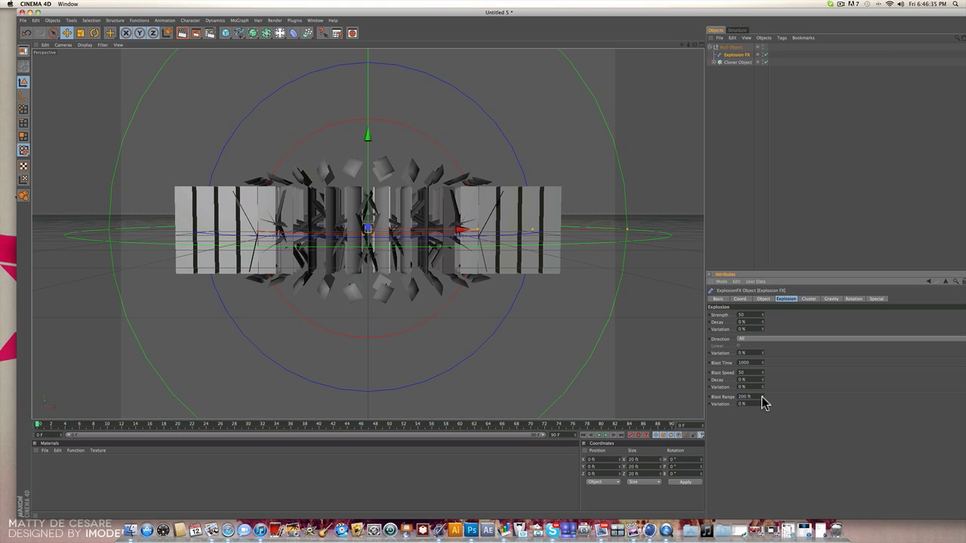
{"action": "left_click_drag", "start_coordinate": [763, 397], "coordinate": [763, 321]}
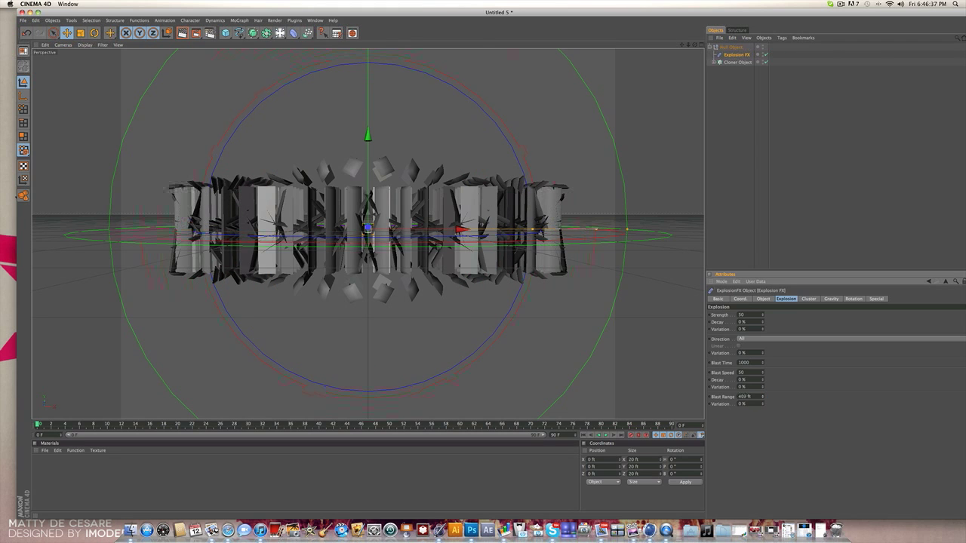
{"action": "left_click_drag", "start_coordinate": [762, 389], "coordinate": [760, 398]}
Try adjusting the cluster thickness of the Explosion FX deformer, and deselect it
{"action": "left_click", "coordinate": [809, 300]}
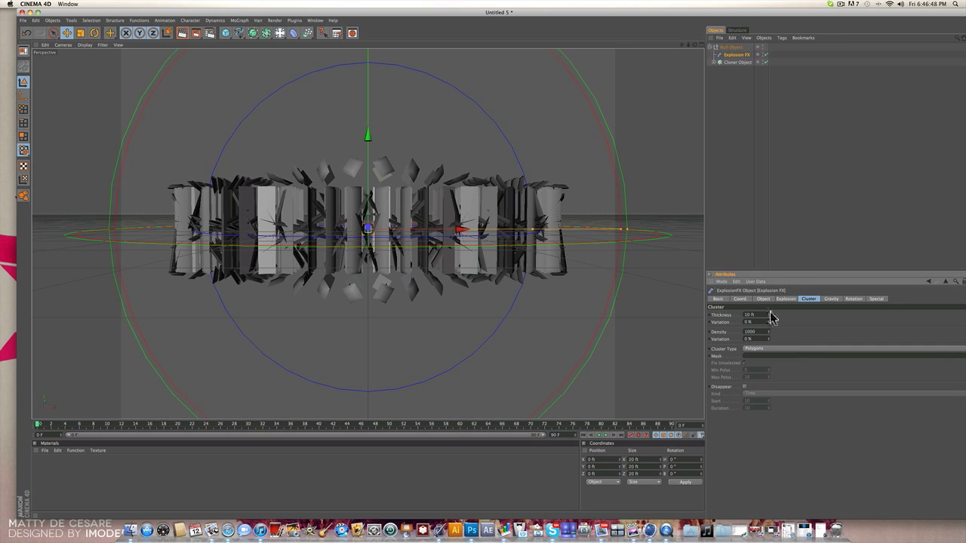
{"action": "left_click_drag", "start_coordinate": [770, 314], "coordinate": [768, 312]}
{"action": "left_click", "coordinate": [760, 216]}
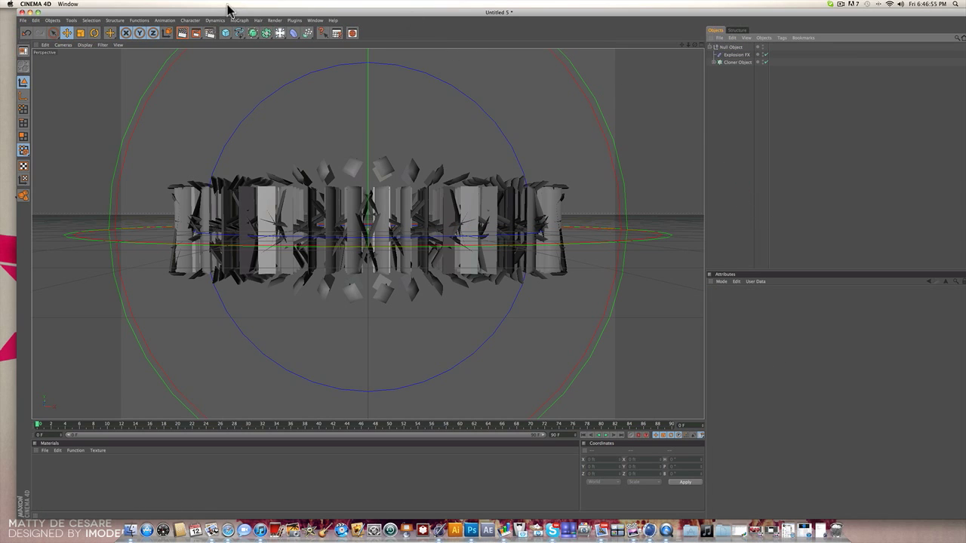
Add a Formula deformer and place it inside the null object above Explosion FX
{"action": "left_click", "coordinate": [295, 33]}
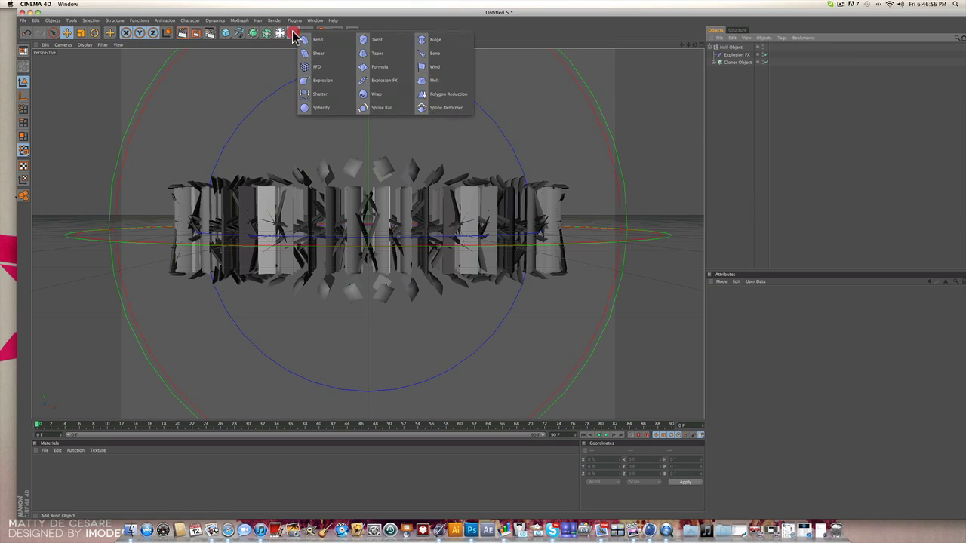
{"action": "left_click", "coordinate": [366, 67]}
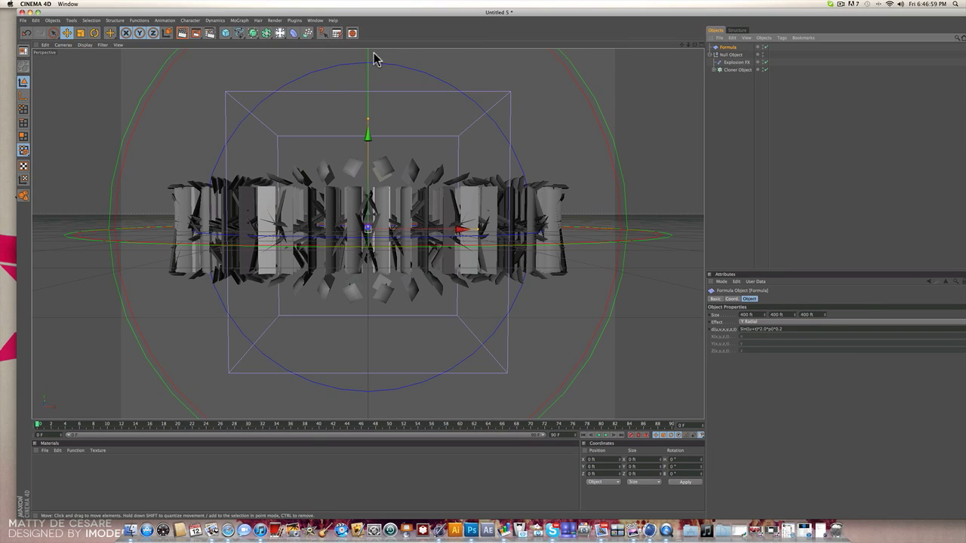
{"action": "left_click_drag", "start_coordinate": [737, 47], "coordinate": [736, 57]}
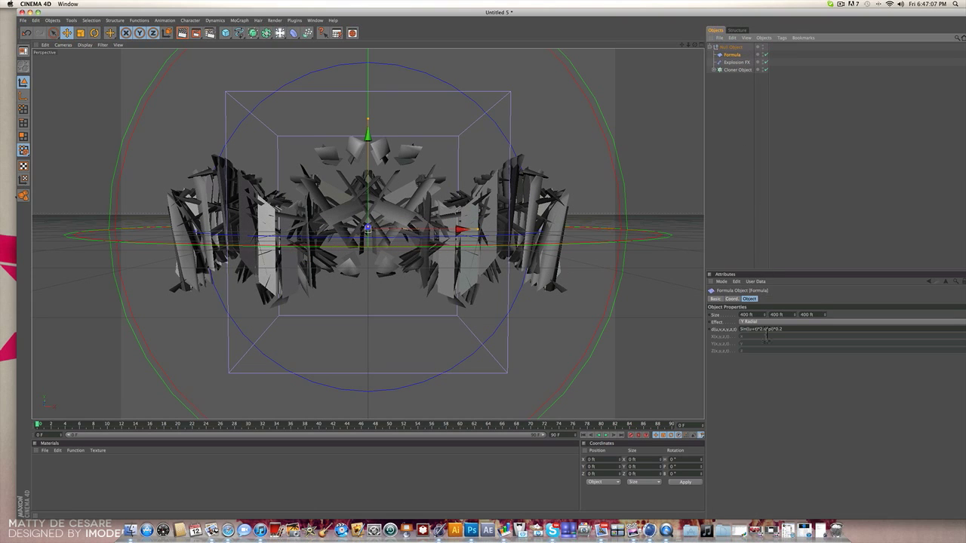
Set the Formula deformer's size to 40 ft in X and 250 ft in Y
{"action": "left_click_drag", "start_coordinate": [767, 318], "coordinate": [703, 317]}
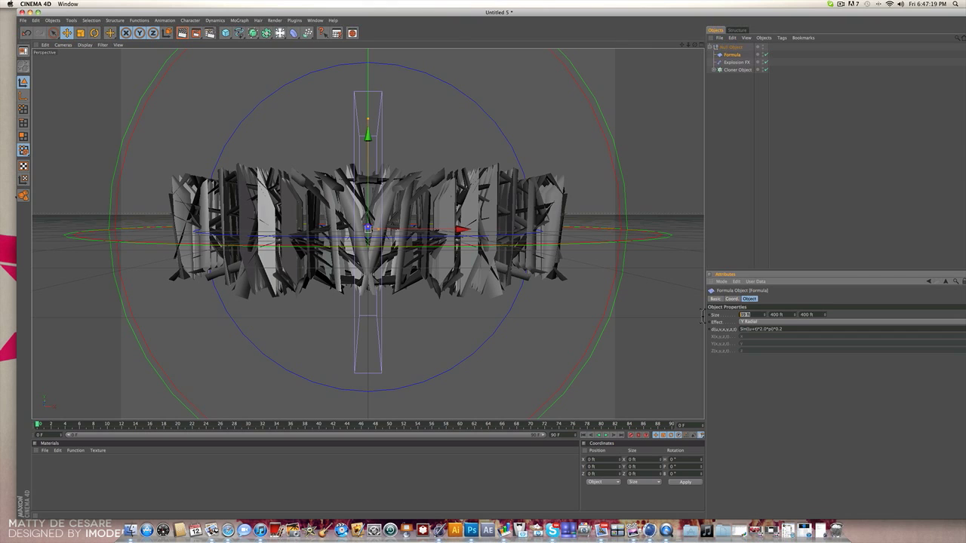
{"action": "type", "text": "40"}
{"action": "key", "text": "Return"}
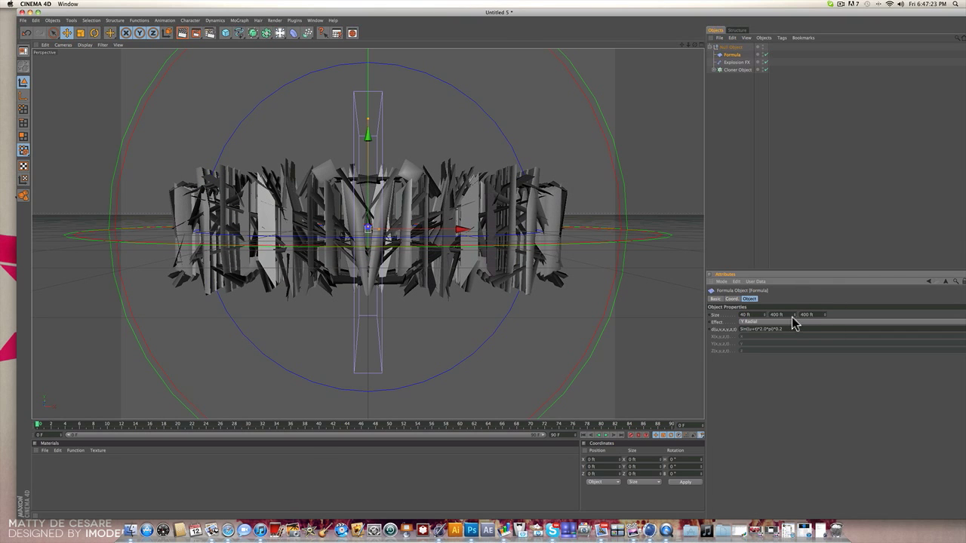
{"action": "left_click_drag", "start_coordinate": [792, 317], "coordinate": [747, 319]}
{"action": "key", "text": "Return"}
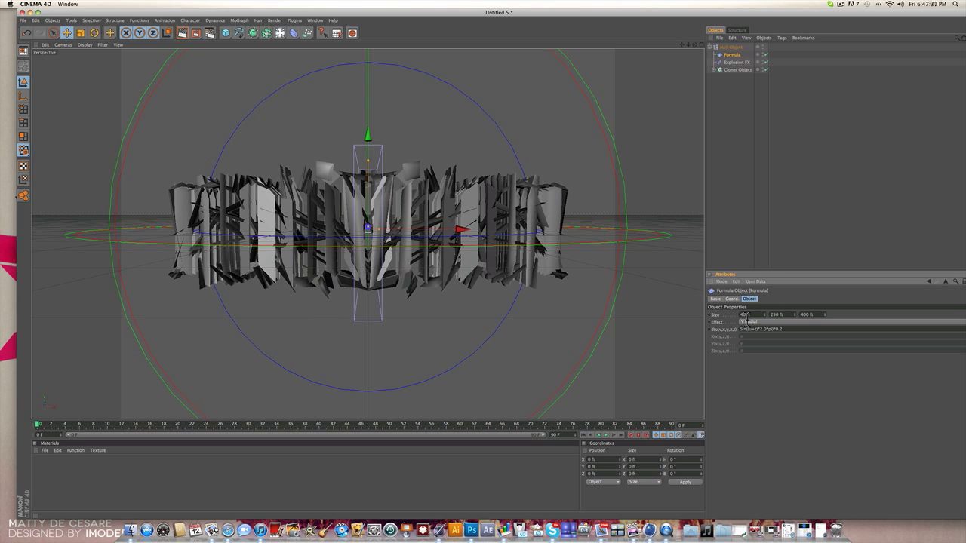
Try a different Z size for the Formula deformer and undo the change
{"action": "left_click_drag", "start_coordinate": [824, 316], "coordinate": [821, 300]}
{"action": "key", "text": "super+z"}
{"action": "left_click", "coordinate": [764, 55]}
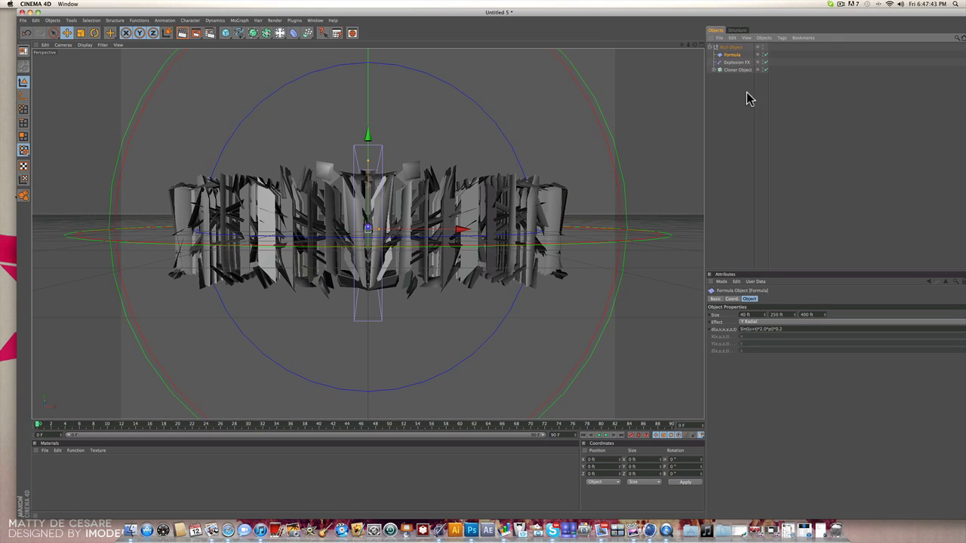
Add a Random Effector to the Cloner
{"action": "left_click", "coordinate": [736, 69]}
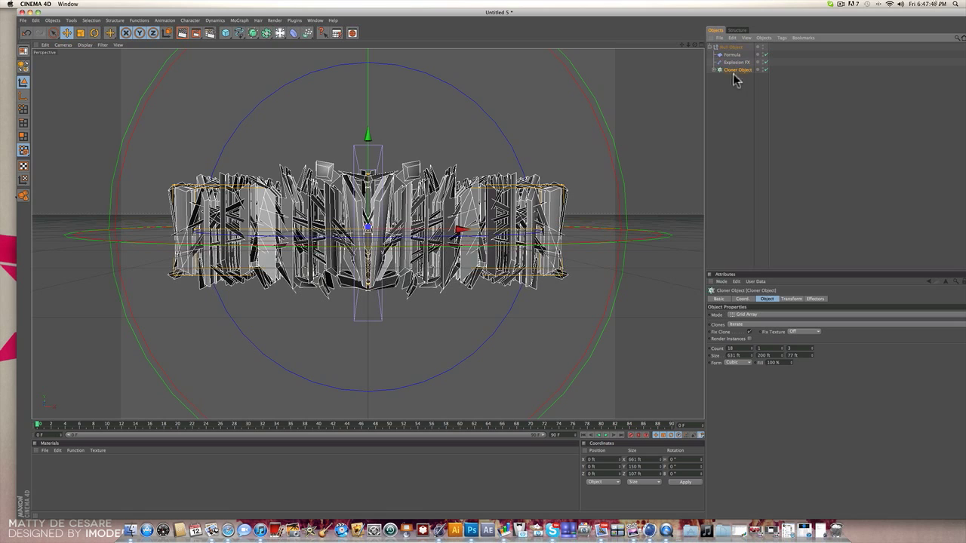
{"action": "left_click", "coordinate": [240, 21]}
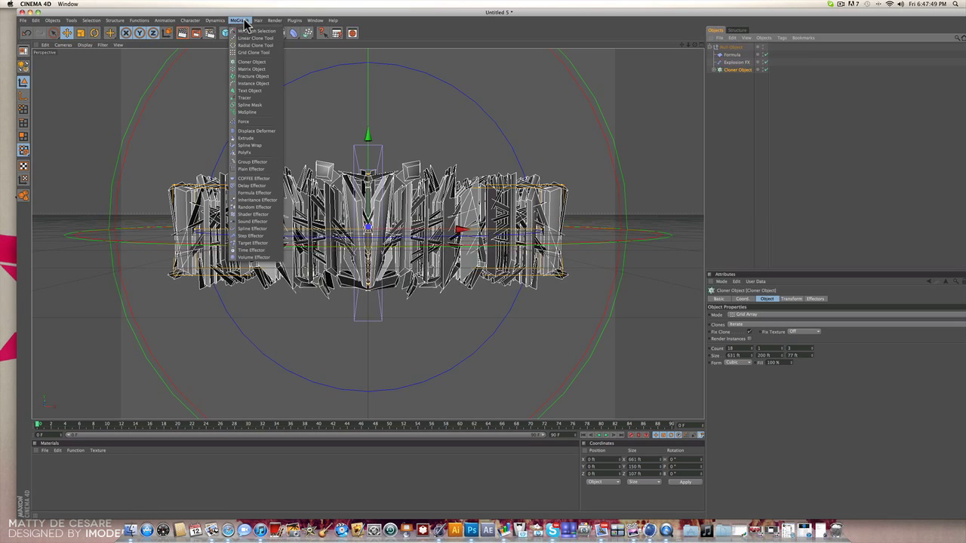
{"action": "left_click", "coordinate": [277, 210]}
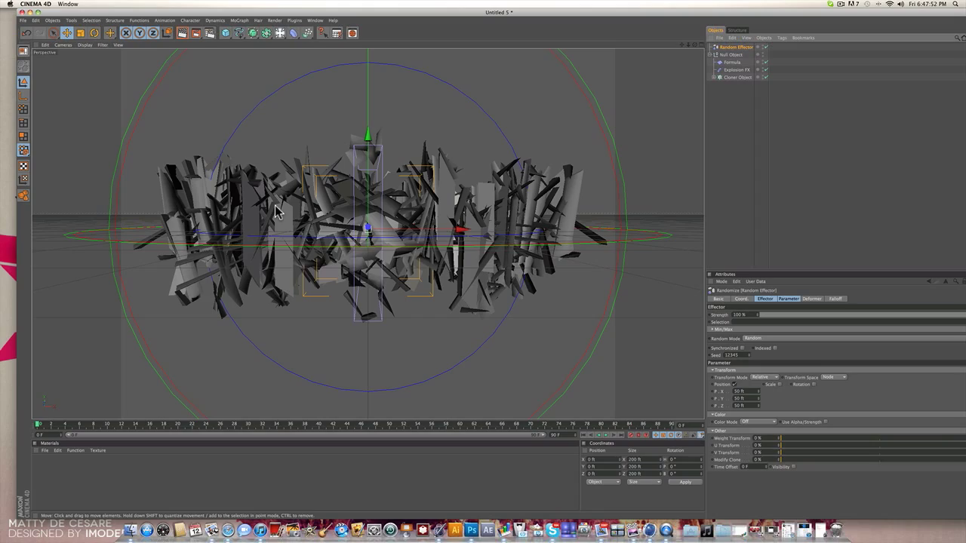
{"action": "left_click_drag", "start_coordinate": [390, 12], "coordinate": [370, 5]}
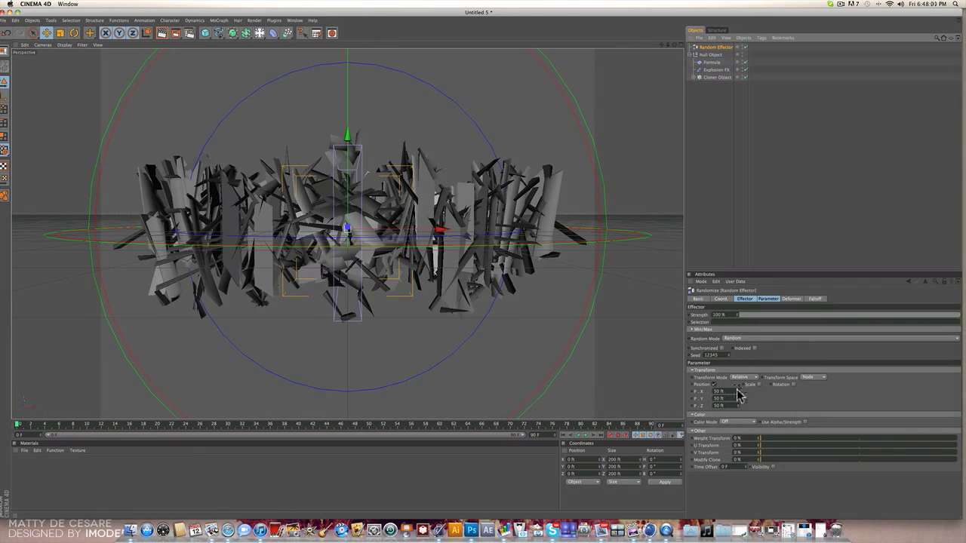
Set the Random Effector's position variation to 30 ft in X, 30 ft in Y and 0 ft in Z
{"action": "left_click_drag", "start_coordinate": [737, 391], "coordinate": [699, 391]}
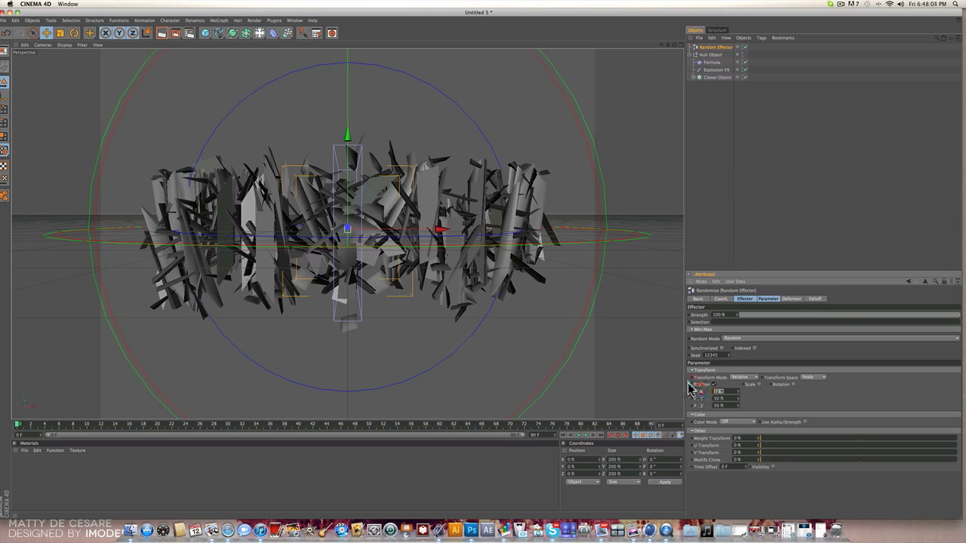
{"action": "type", "text": "0"}
{"action": "type", "text": "3"}
{"action": "type", "text": "0"}
{"action": "key", "text": "Return"}
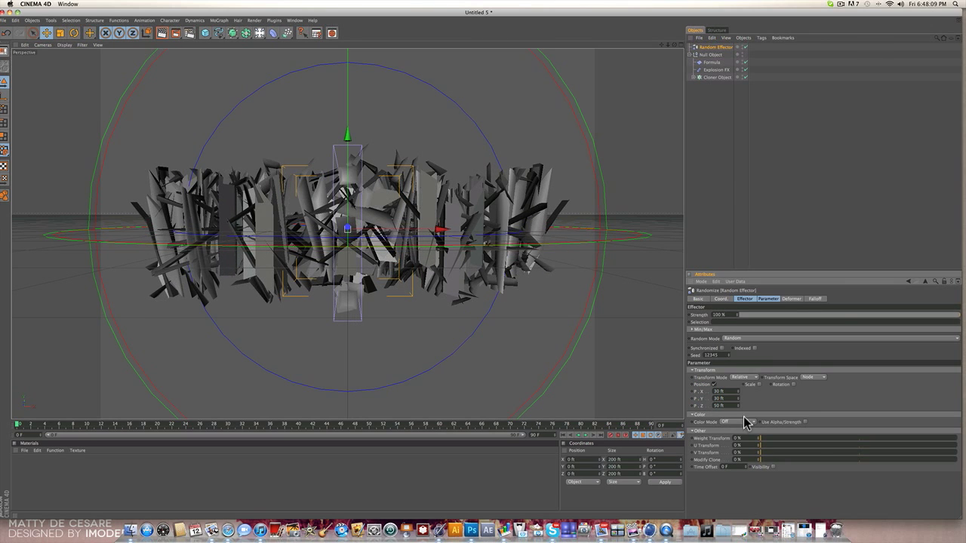
{"action": "left_click_drag", "start_coordinate": [738, 406], "coordinate": [704, 410]}
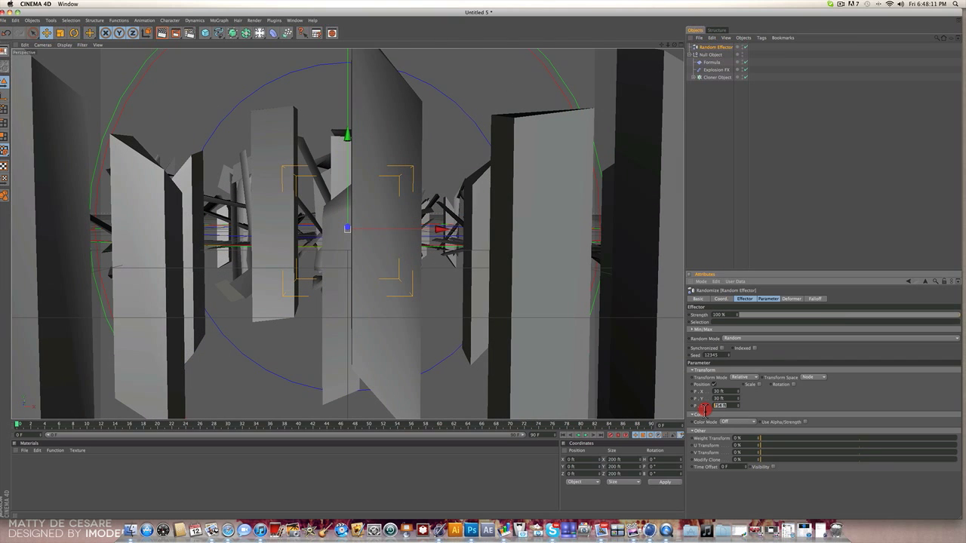
{"action": "type", "text": "0"}
{"action": "key", "text": "Return"}
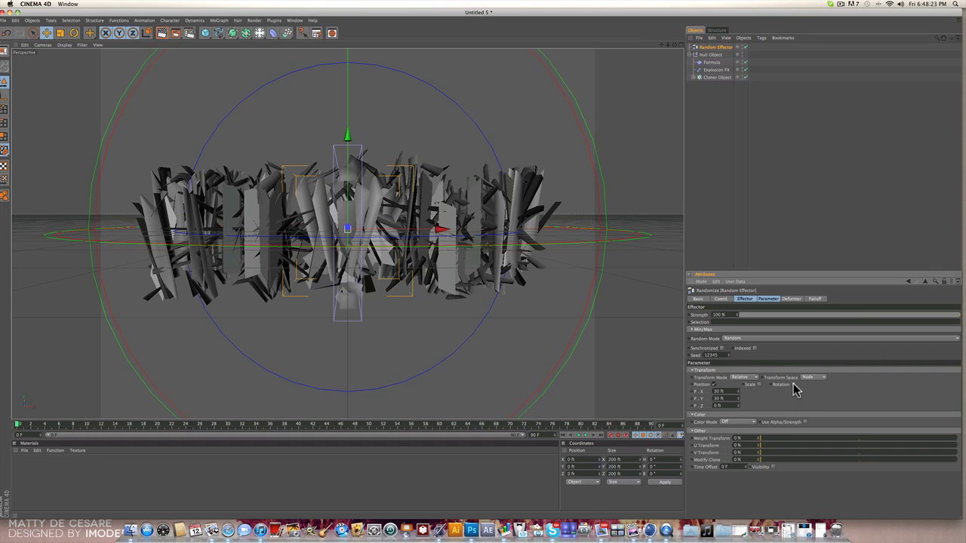
Enable rotation on the Random Effector and set its H, P and B values to 50°
{"action": "left_click", "coordinate": [794, 385]}
{"action": "mouse_move", "coordinate": [817, 391]}
{"action": "left_mouse_down"}
{"action": "mouse_move", "coordinate": [817, 362]}
{"action": "mouse_move", "coordinate": [754, 391]}
{"action": "left_mouse_up"}
{"action": "type", "text": "50"}
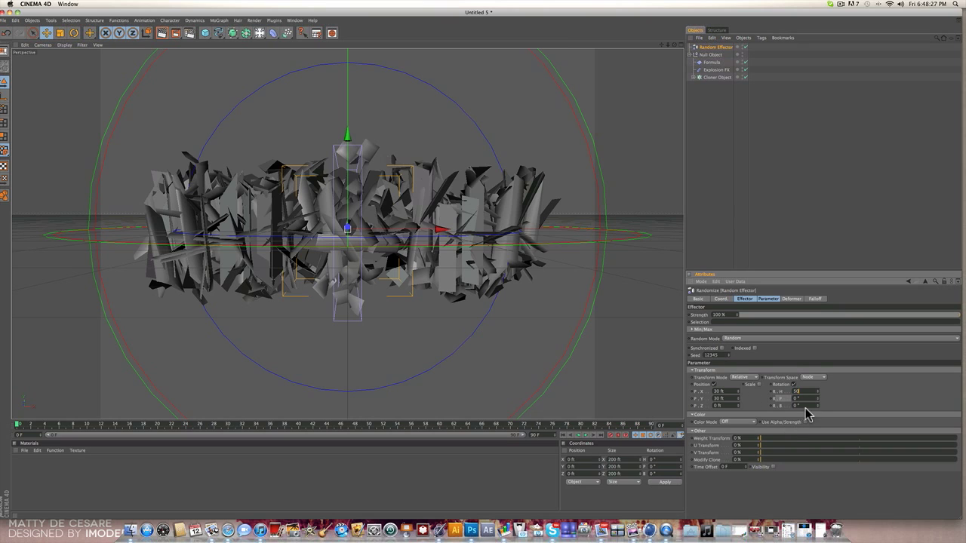
{"action": "left_click", "coordinate": [745, 393]}
{"action": "type", "text": "5"}
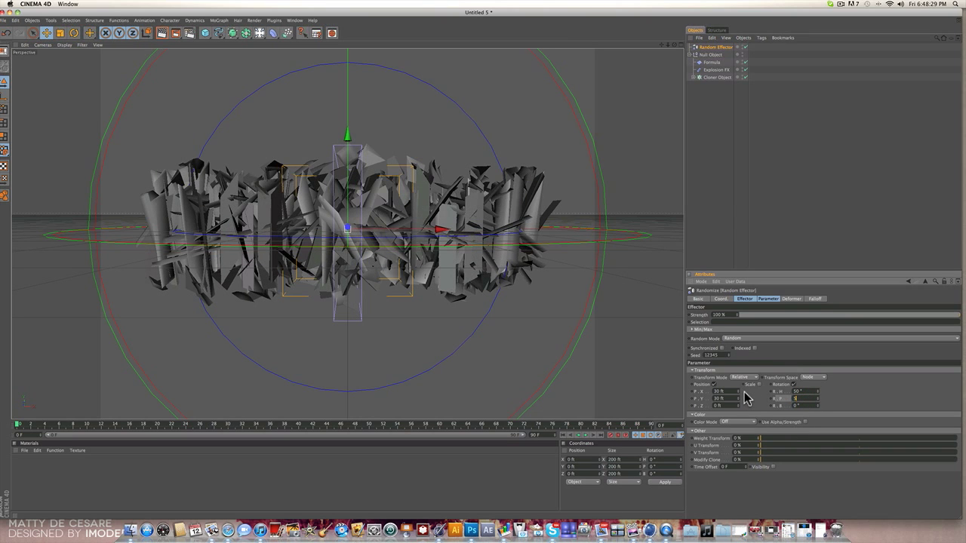
{"action": "type", "text": "0"}
{"action": "key", "text": "Return"}
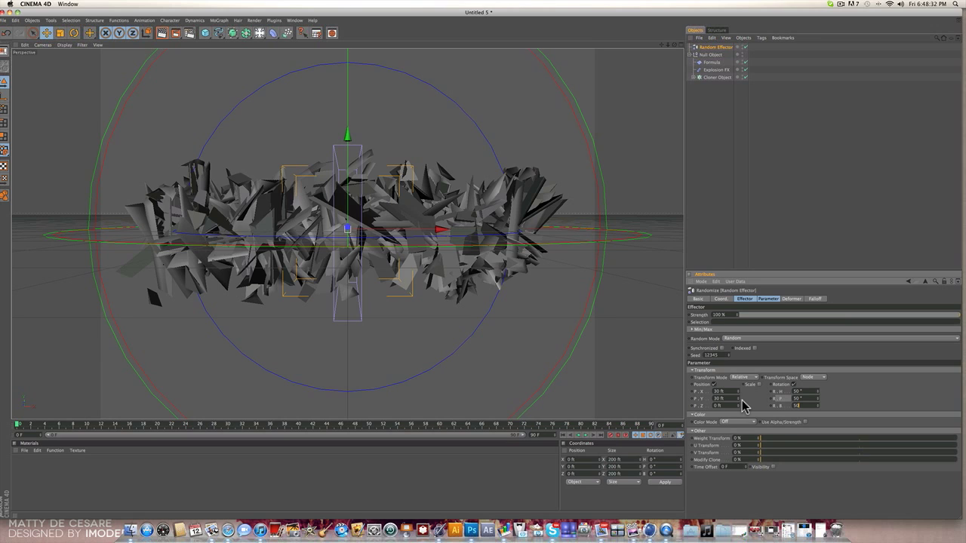
Set the Random Effector's B rotation to 50° and deselect the effector
{"action": "type", "text": "50"}
{"action": "key", "text": "Return"}
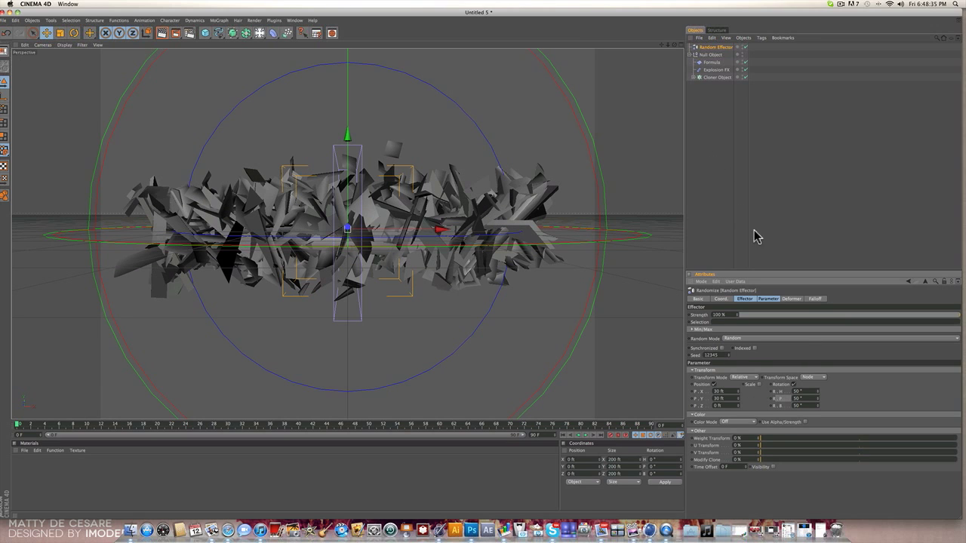
{"action": "left_click", "coordinate": [741, 196]}
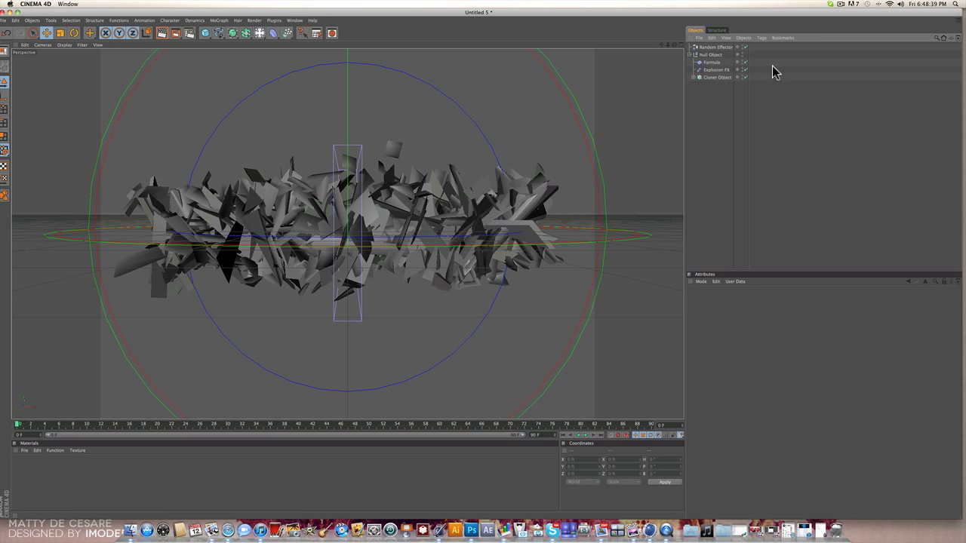
Add a Step Effector to the Cloner Object
{"action": "left_click", "coordinate": [716, 78]}
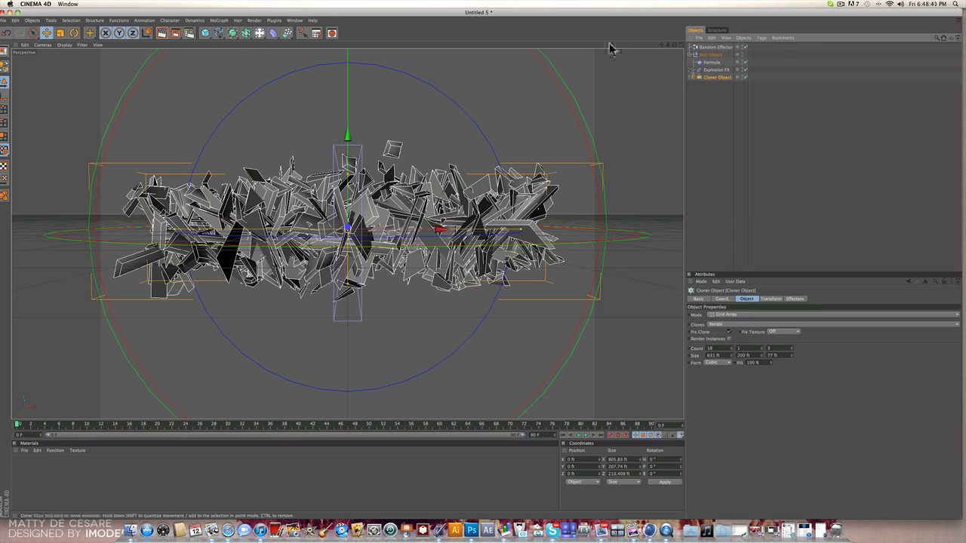
{"action": "left_click", "coordinate": [219, 21]}
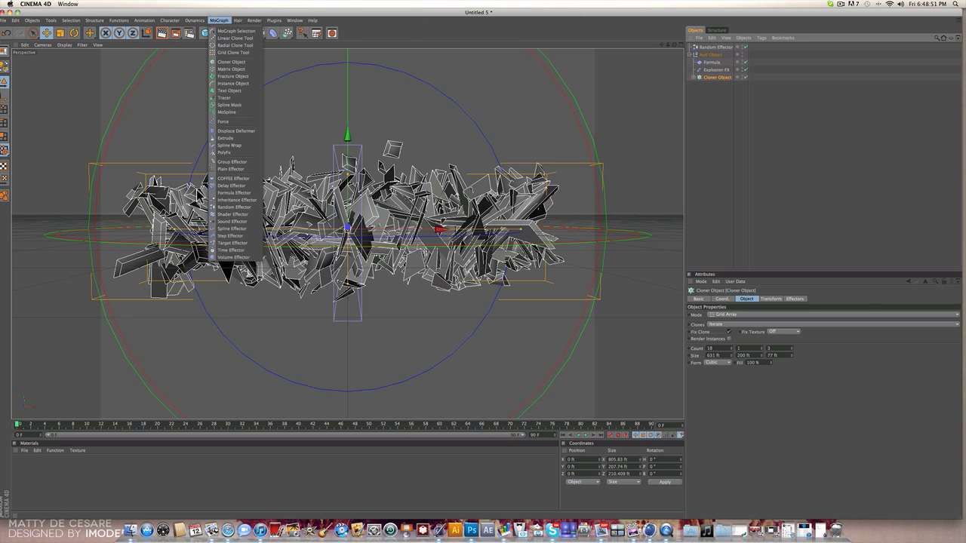
{"action": "left_click", "coordinate": [228, 235]}
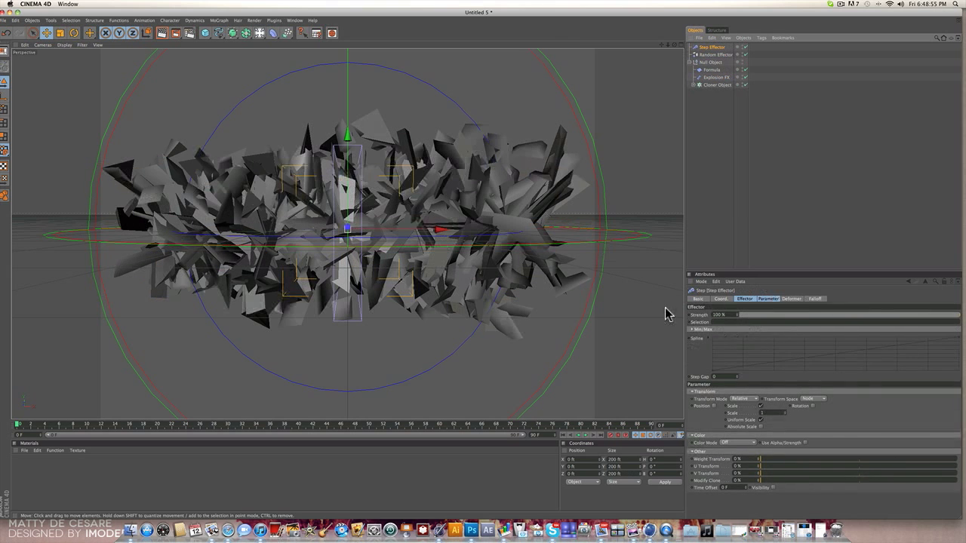
Disable scale on the Step Effector, enable rotation, and set H to 111°, P to 79° and B to 47°
{"action": "left_click", "coordinate": [761, 406]}
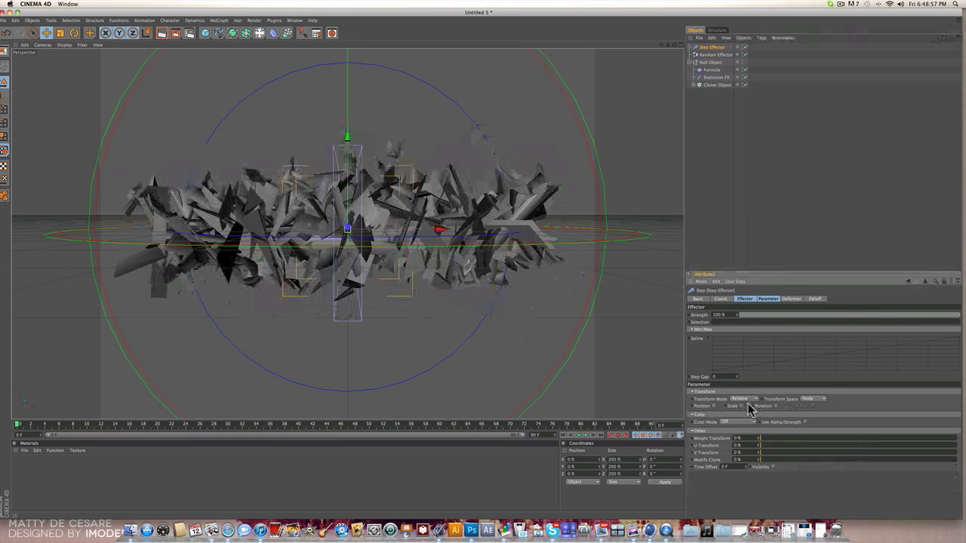
{"action": "left_click", "coordinate": [775, 406]}
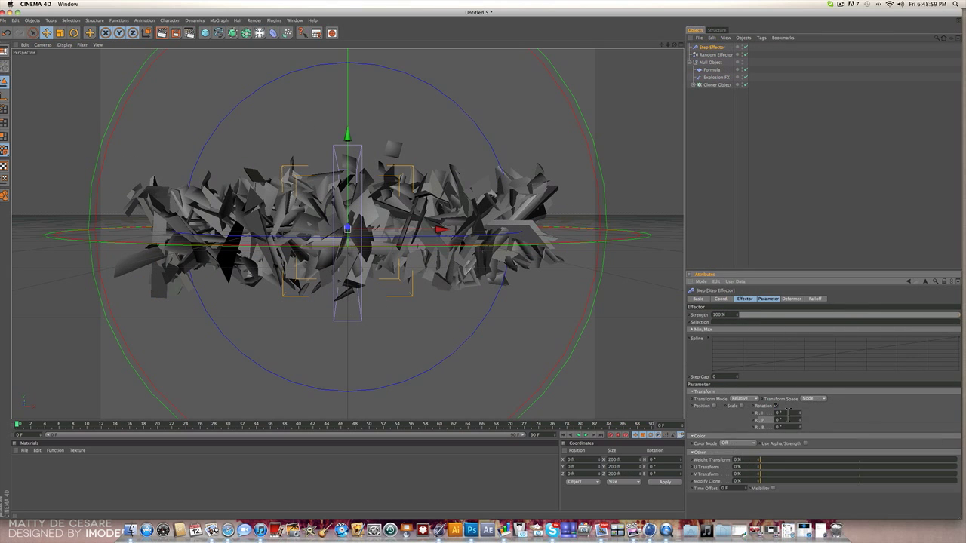
{"action": "left_click_drag", "start_coordinate": [800, 414], "coordinate": [800, 332]}
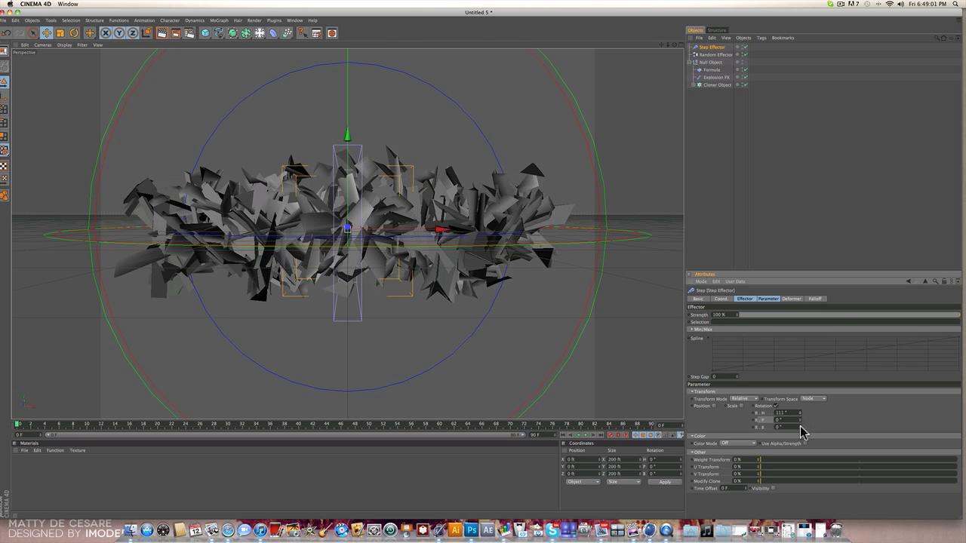
{"action": "left_click_drag", "start_coordinate": [800, 420], "coordinate": [801, 378]}
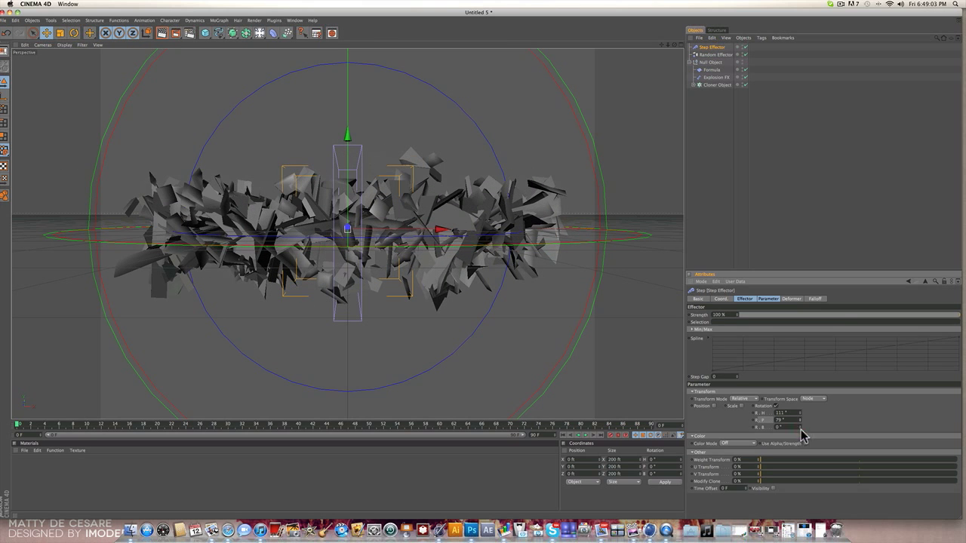
{"action": "left_click_drag", "start_coordinate": [801, 427], "coordinate": [801, 414]}
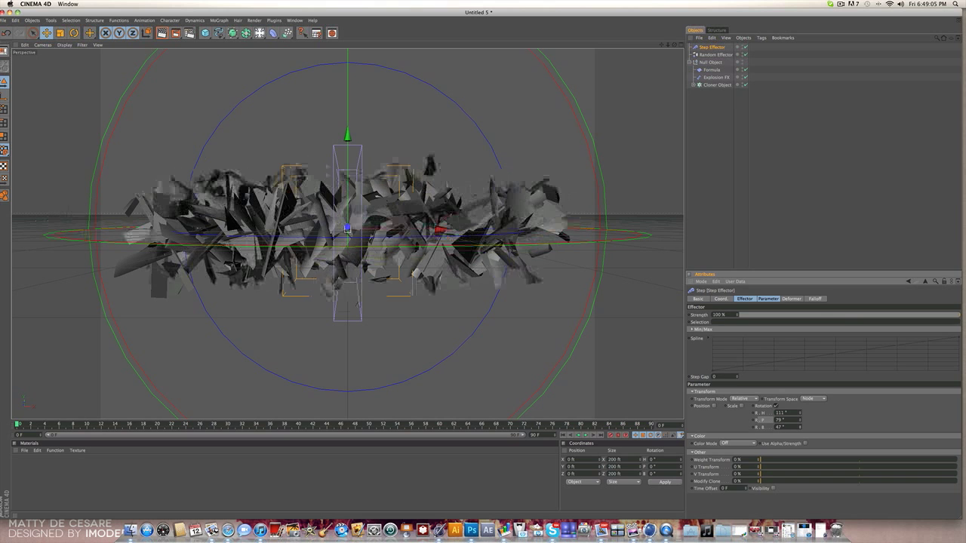
Enable position on the Step Effector and set X to -31 ft and Y to -5 ft
{"action": "left_click", "coordinate": [714, 407]}
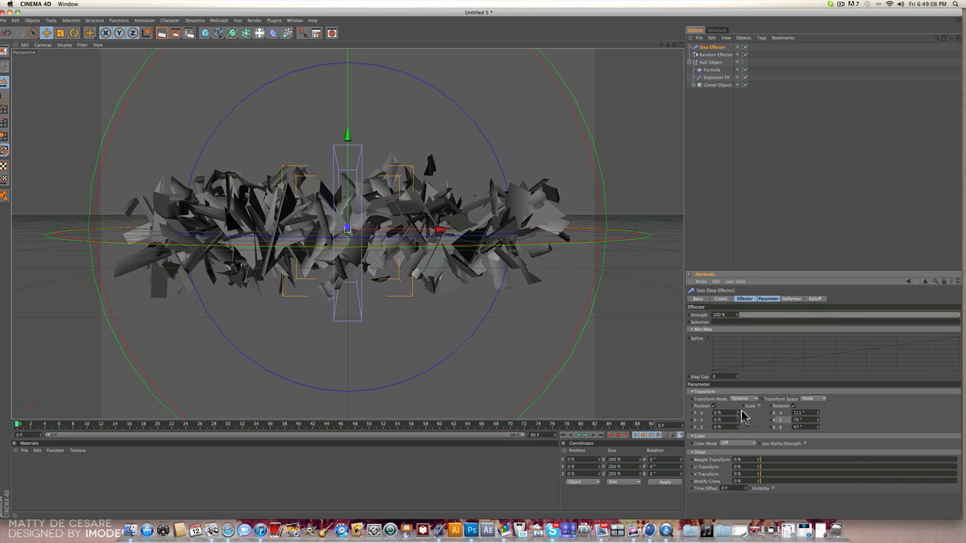
{"action": "mouse_move", "coordinate": [738, 416]}
{"action": "left_mouse_down"}
{"action": "mouse_move", "coordinate": [738, 428]}
{"action": "mouse_move", "coordinate": [743, 413]}
{"action": "mouse_move", "coordinate": [765, 413]}
{"action": "mouse_move", "coordinate": [737, 419]}
{"action": "left_mouse_up"}
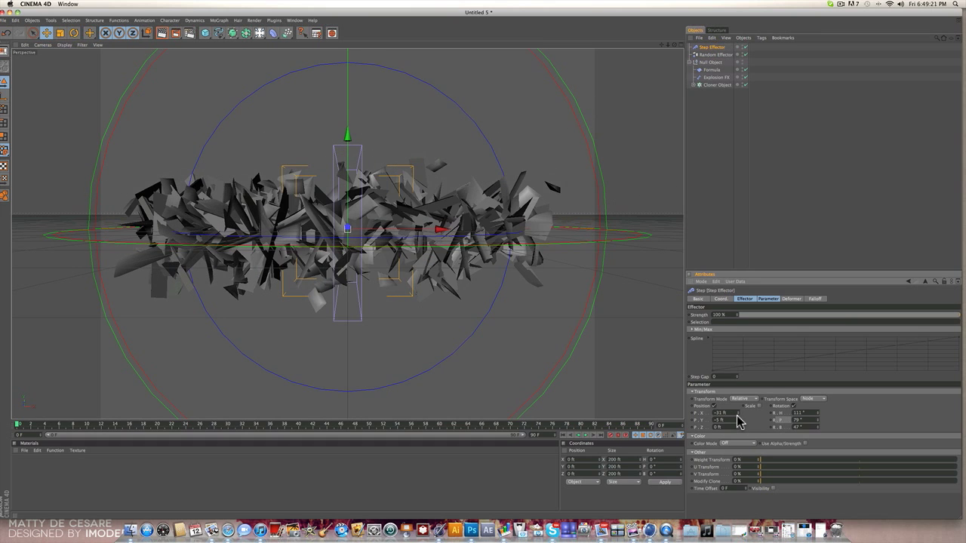
{"action": "left_click", "coordinate": [776, 151]}
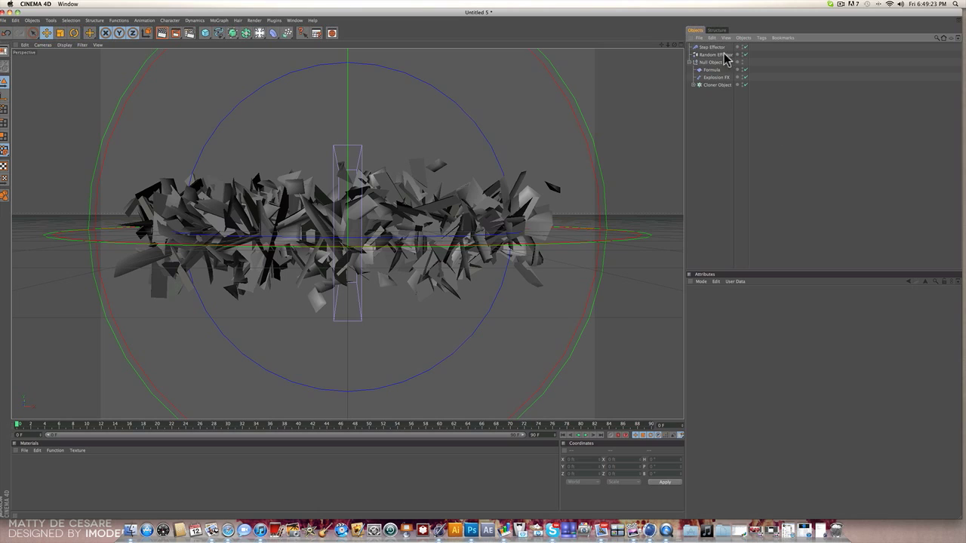
{"action": "left_click_drag", "start_coordinate": [725, 65], "coordinate": [683, 43]}
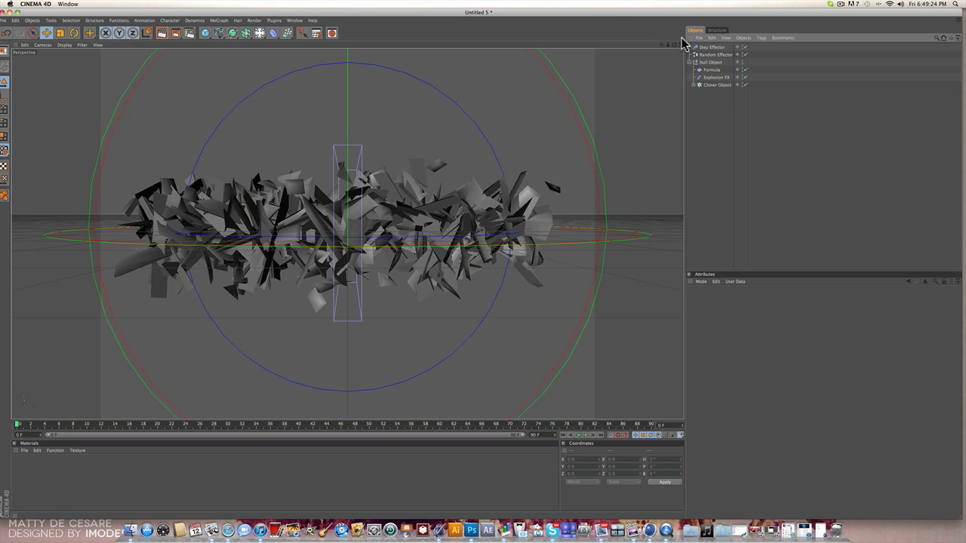
Add a Twist deformer and place it inside the Null Object above the Formula deformer
{"action": "left_click", "coordinate": [275, 36]}
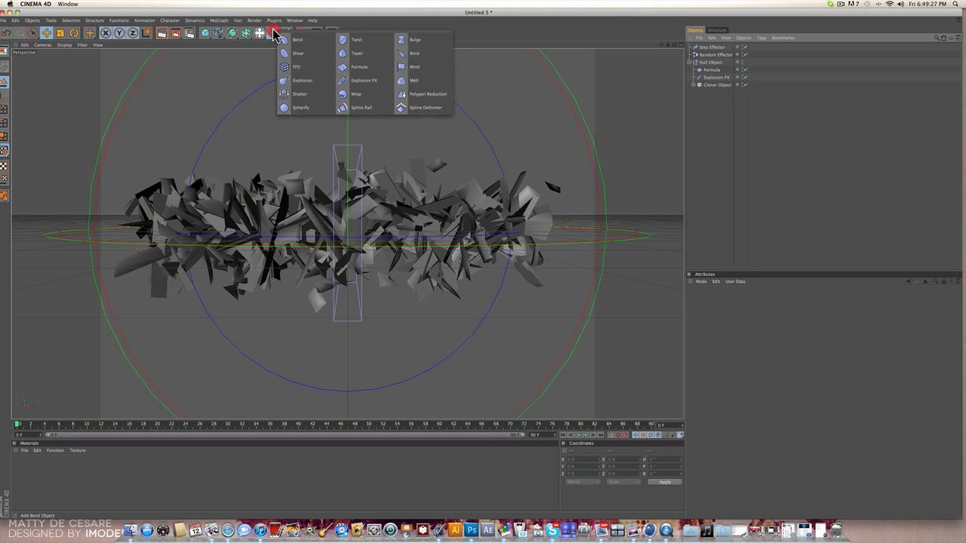
{"action": "left_click", "coordinate": [373, 48]}
{"action": "left_click_drag", "start_coordinate": [697, 47], "coordinate": [703, 75]}
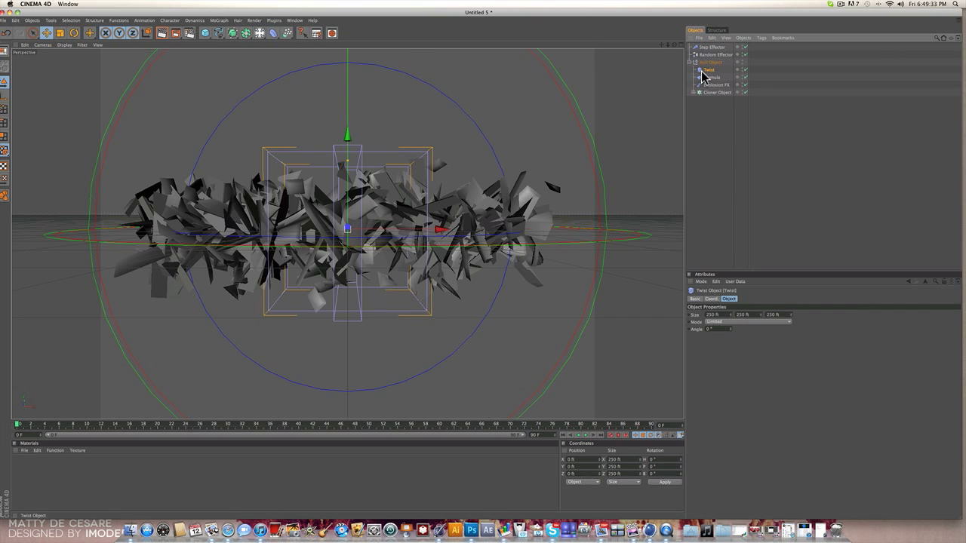
Set the Twist deformer's mode to Unlimited and adjust its angle to twist the cloned pieces
{"action": "left_click", "coordinate": [706, 48]}
{"action": "left_click", "coordinate": [704, 56]}
{"action": "left_click", "coordinate": [706, 70]}
{"action": "left_click", "coordinate": [735, 322]}
{"action": "left_click", "coordinate": [737, 346]}
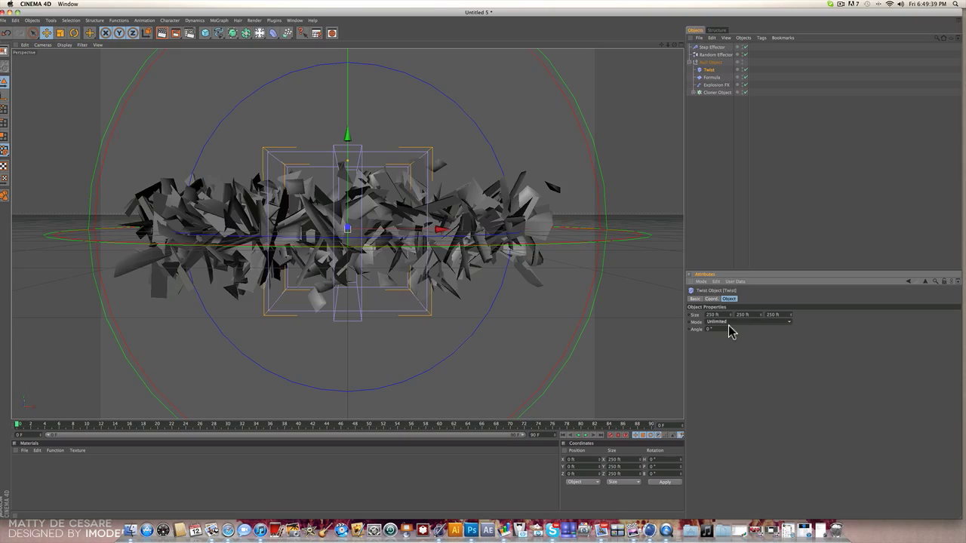
{"action": "mouse_move", "coordinate": [729, 328]}
{"action": "left_mouse_down"}
{"action": "mouse_move", "coordinate": [837, 328]}
{"action": "mouse_move", "coordinate": [702, 328]}
{"action": "mouse_move", "coordinate": [732, 332]}
{"action": "left_mouse_up"}
{"action": "left_click", "coordinate": [752, 222]}
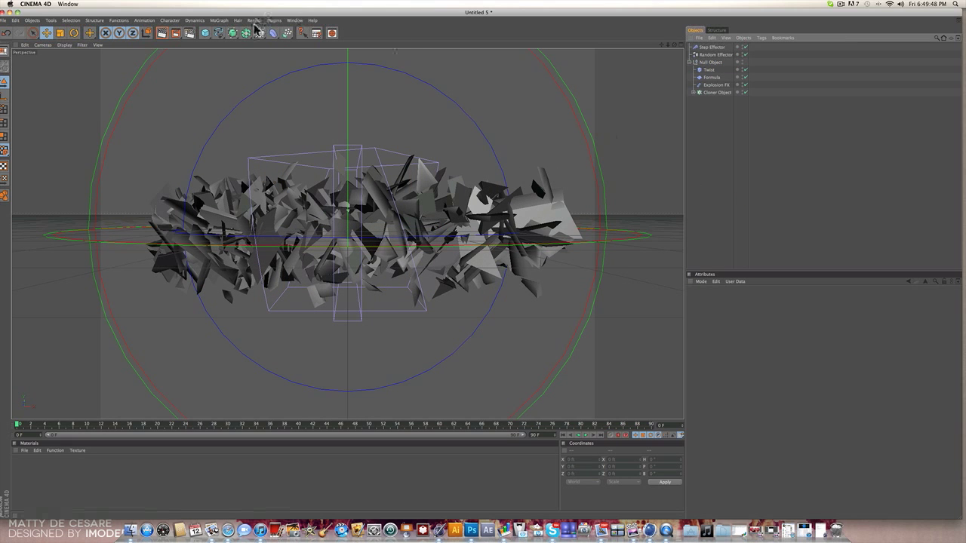
Try a Bend deformer inside the Null Object, with Unlimited mode, 20° strength and an 80° angle
{"action": "left_click", "coordinate": [273, 35]}
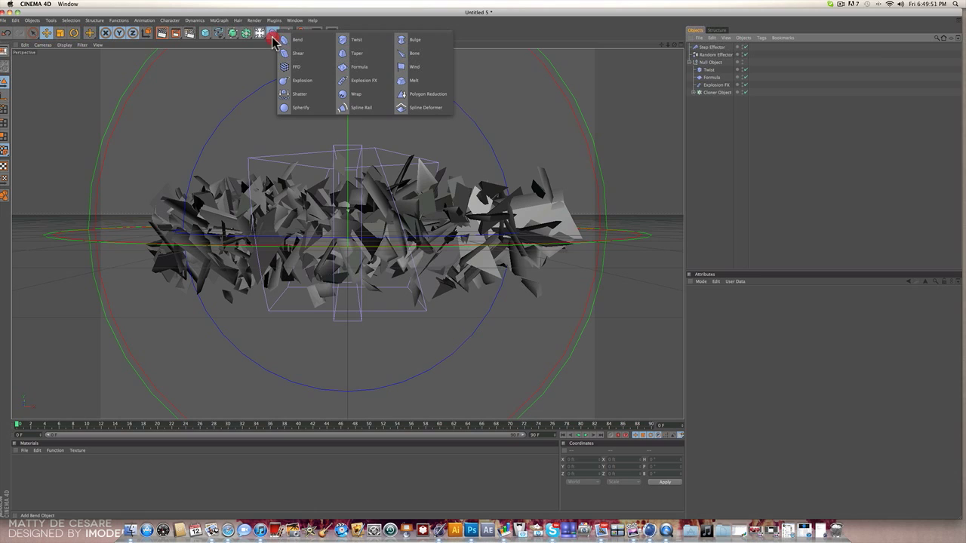
{"action": "left_click", "coordinate": [281, 42]}
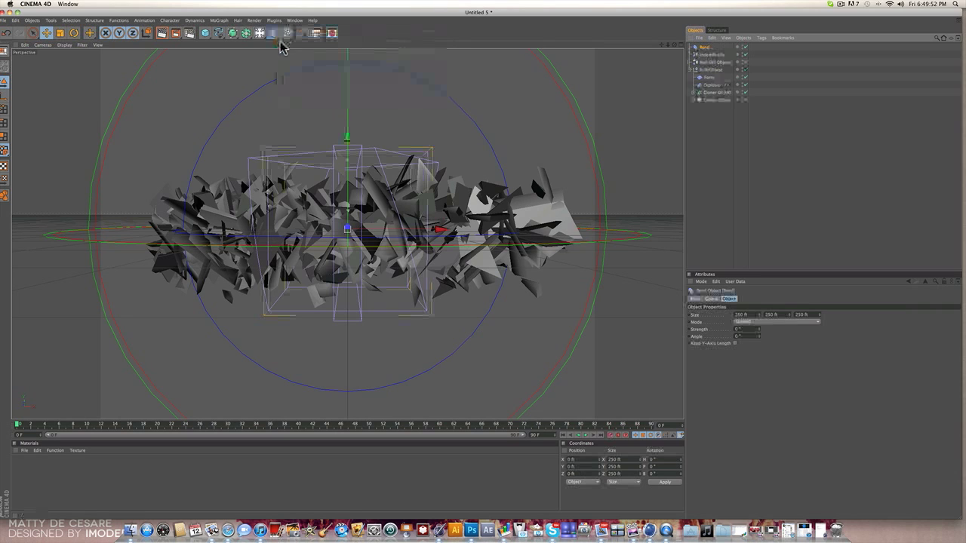
{"action": "left_click_drag", "start_coordinate": [695, 46], "coordinate": [700, 70]}
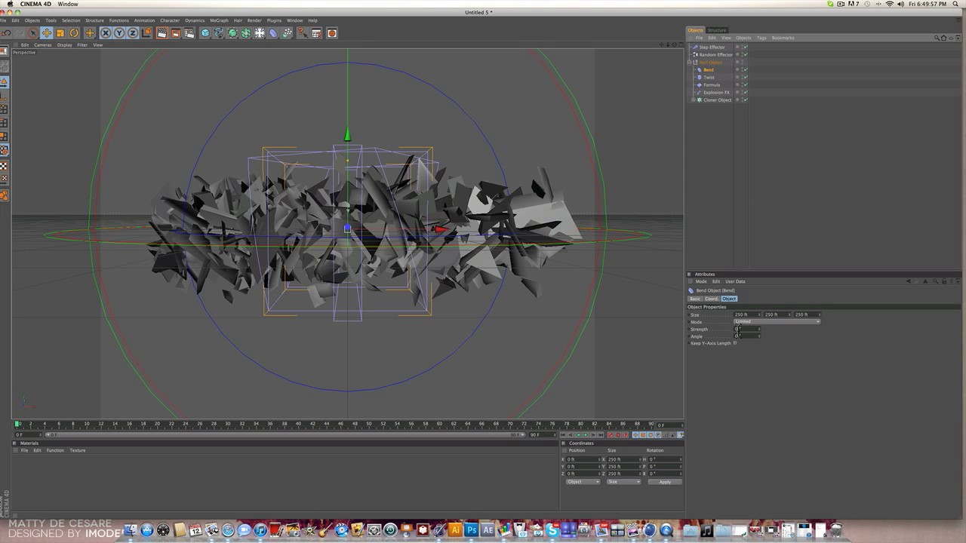
{"action": "left_click", "coordinate": [766, 322]}
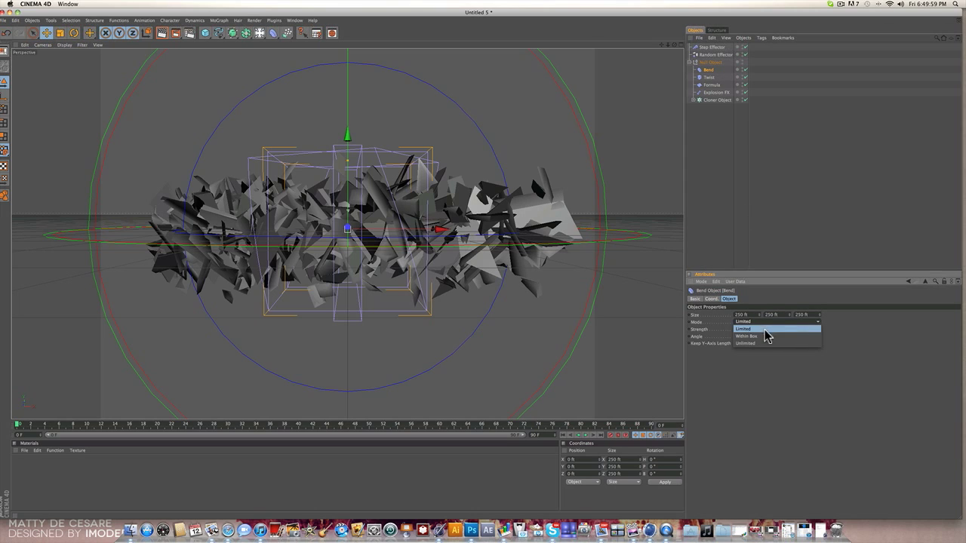
{"action": "left_click", "coordinate": [760, 353]}
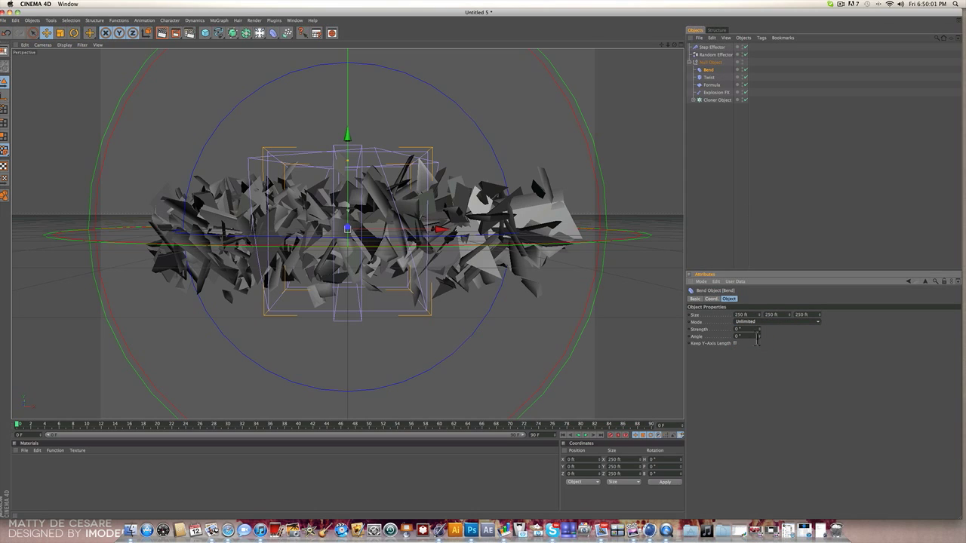
{"action": "left_click_drag", "start_coordinate": [758, 330], "coordinate": [759, 327]}
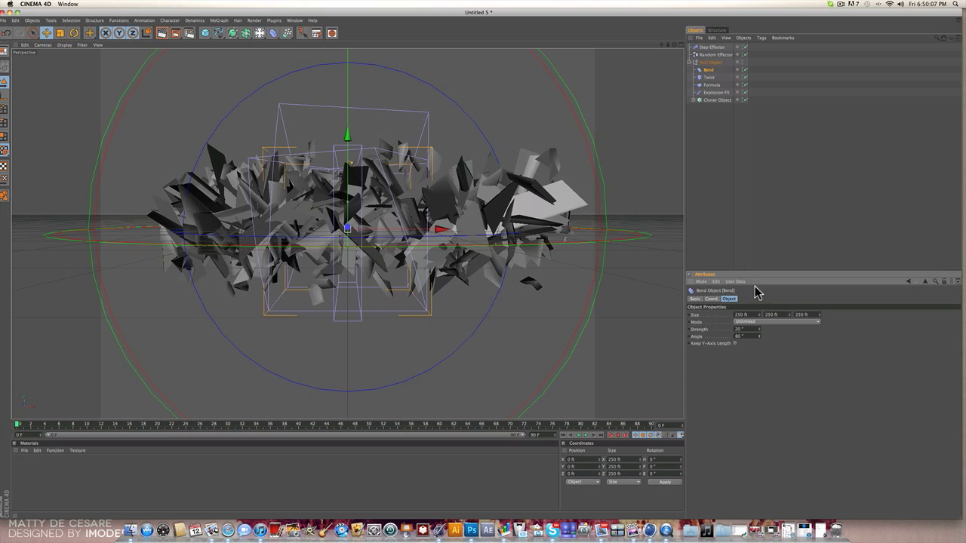
Delete the Bend deformer from the Null Object
{"action": "left_click", "coordinate": [709, 76]}
{"action": "key", "text": "Delete"}
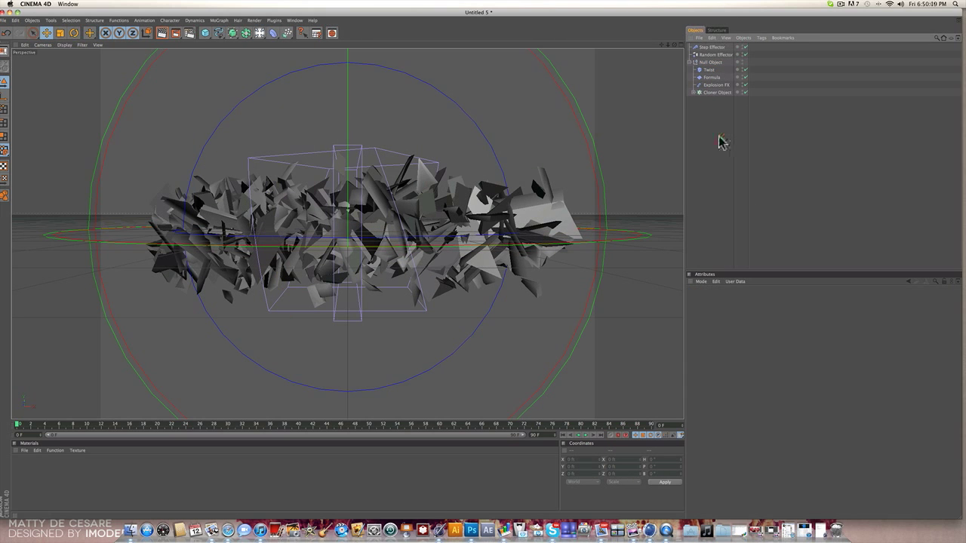
{"action": "left_click", "coordinate": [718, 136]}
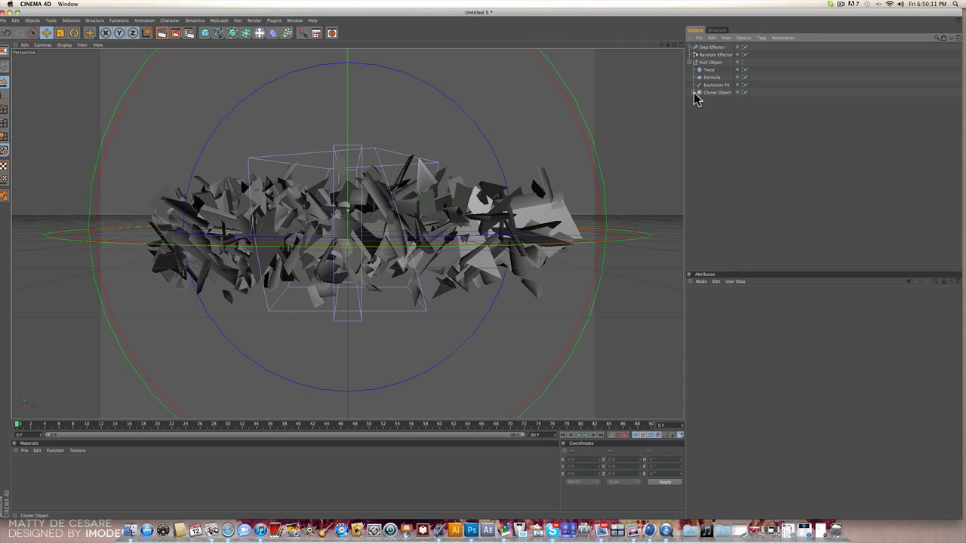
Duplicate the cube three times inside the Cloner Object and delete the original cube
{"action": "left_click_drag", "start_coordinate": [693, 96], "coordinate": [693, 95]}
{"action": "left_click", "coordinate": [711, 100]}
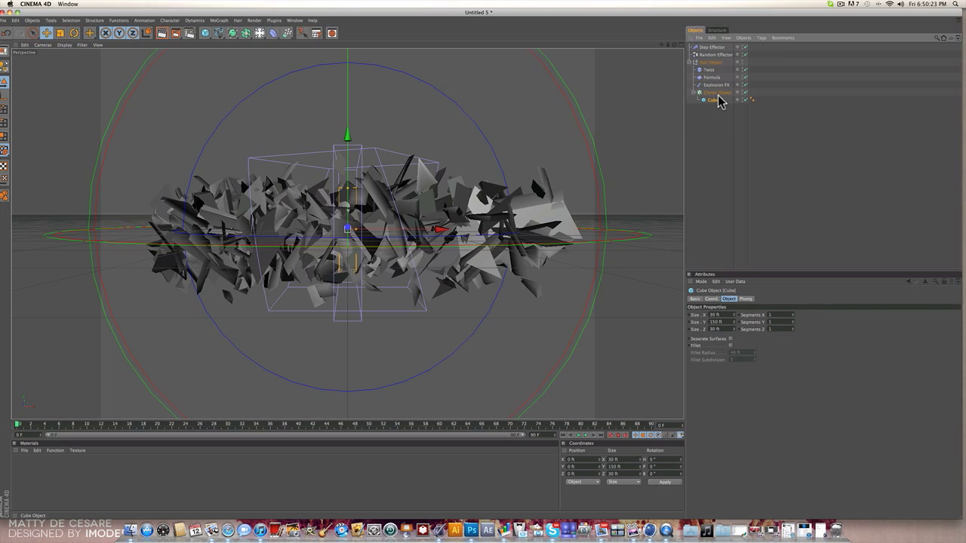
{"action": "left_click_drag", "start_coordinate": [714, 101], "coordinate": [713, 96], "text": "ctrl"}
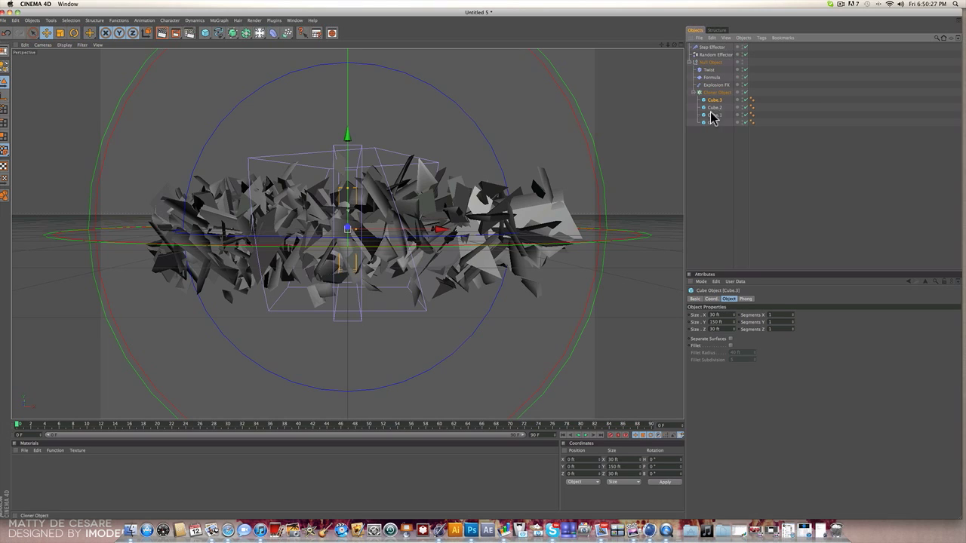
{"action": "left_click", "coordinate": [441, 105]}
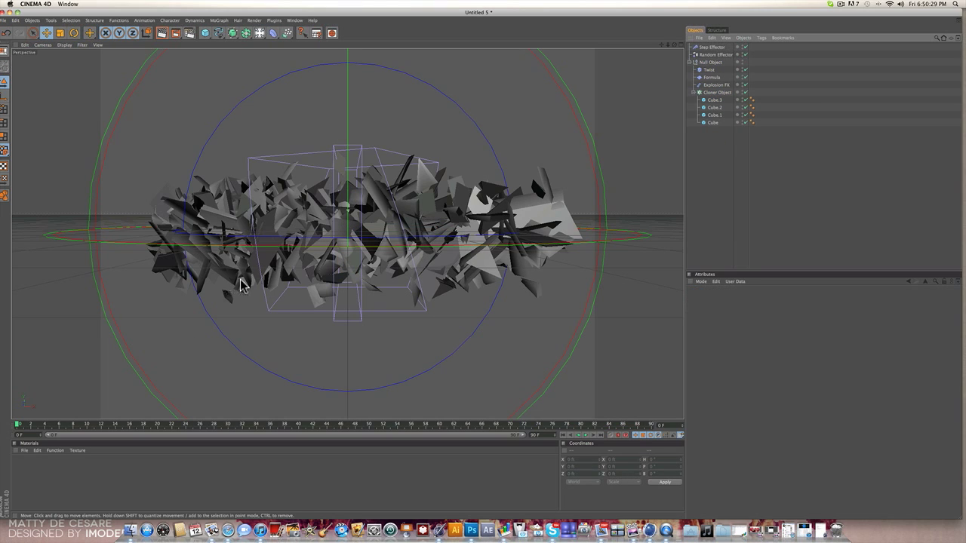
{"action": "left_click", "coordinate": [711, 123]}
{"action": "key", "text": "Delete"}
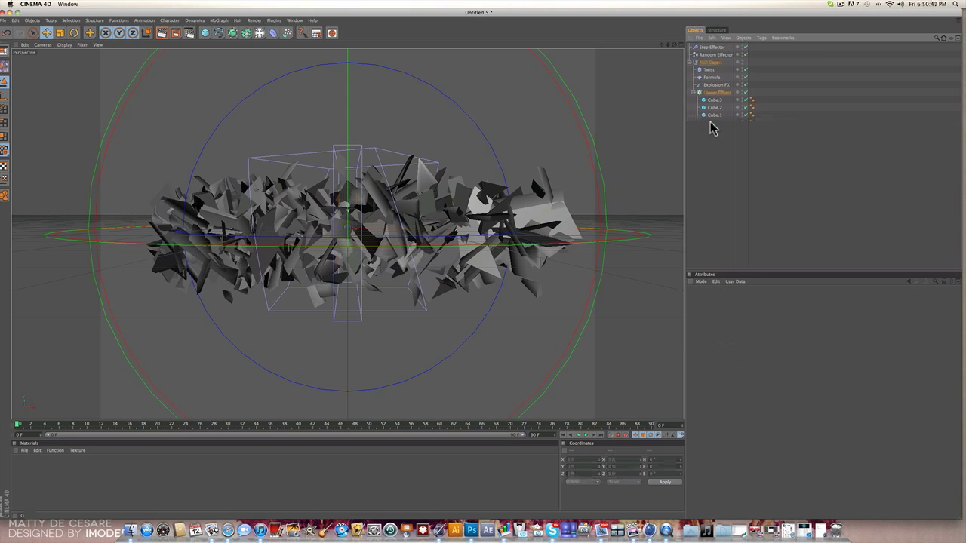
Create a new material and open it for editing
{"action": "left_click", "coordinate": [299, 469]}
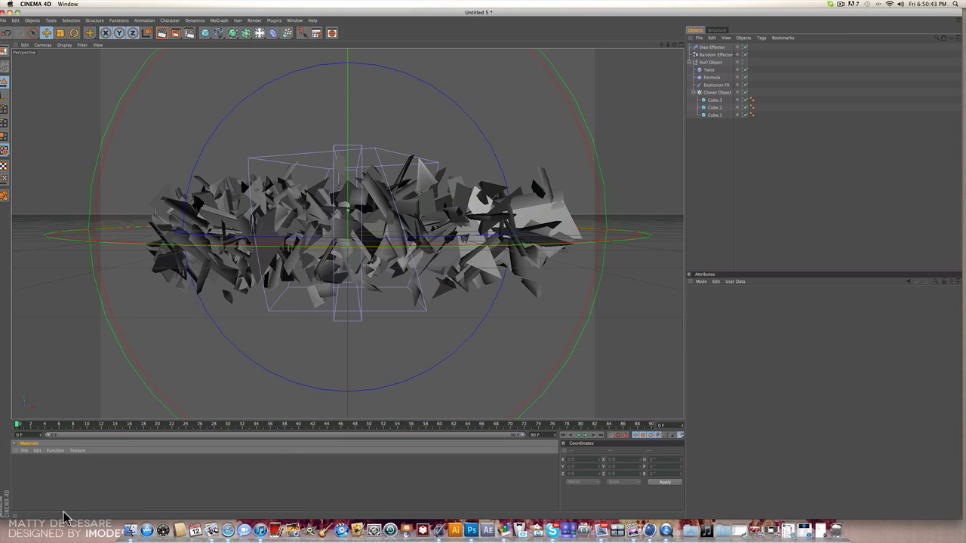
{"action": "double_click", "coordinate": [60, 496]}
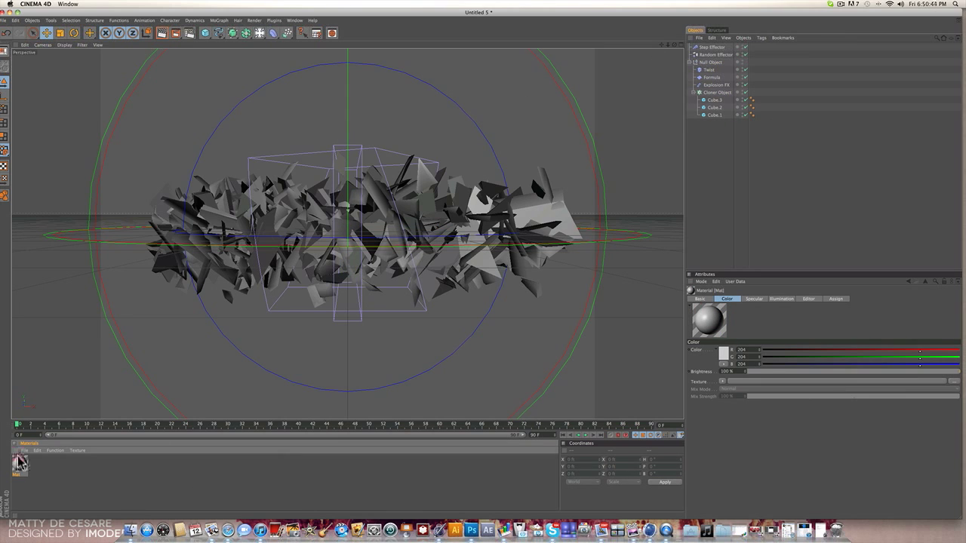
{"action": "double_click", "coordinate": [20, 466]}
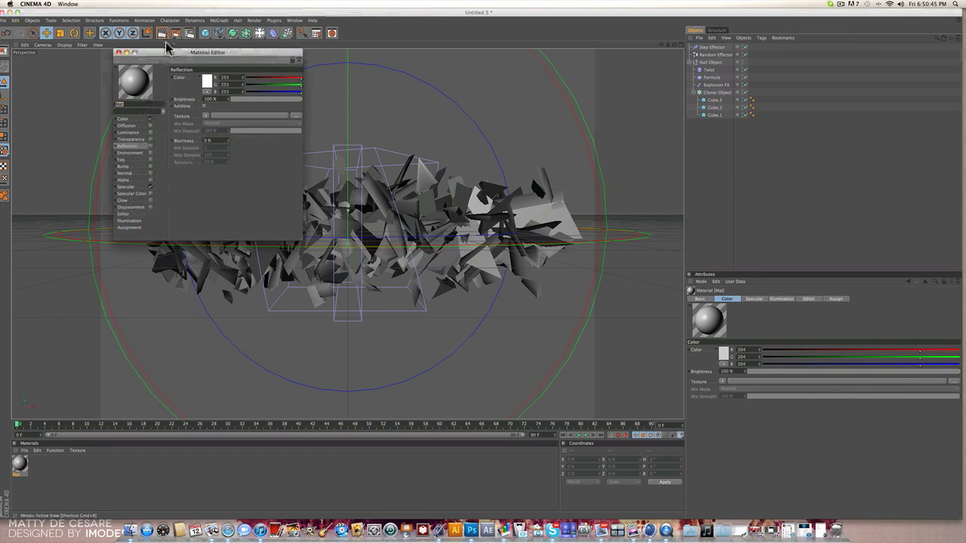
Set the new material's color to light blue, RGB 210, 236, 255, and close its editor
{"action": "left_click", "coordinate": [138, 121]}
{"action": "left_click", "coordinate": [207, 81]}
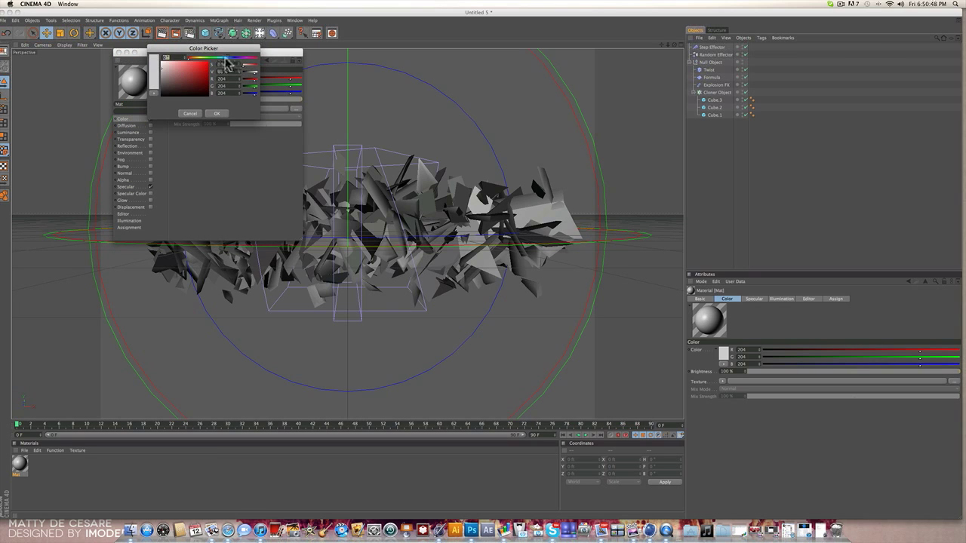
{"action": "left_click", "coordinate": [226, 59]}
{"action": "left_click", "coordinate": [172, 60]}
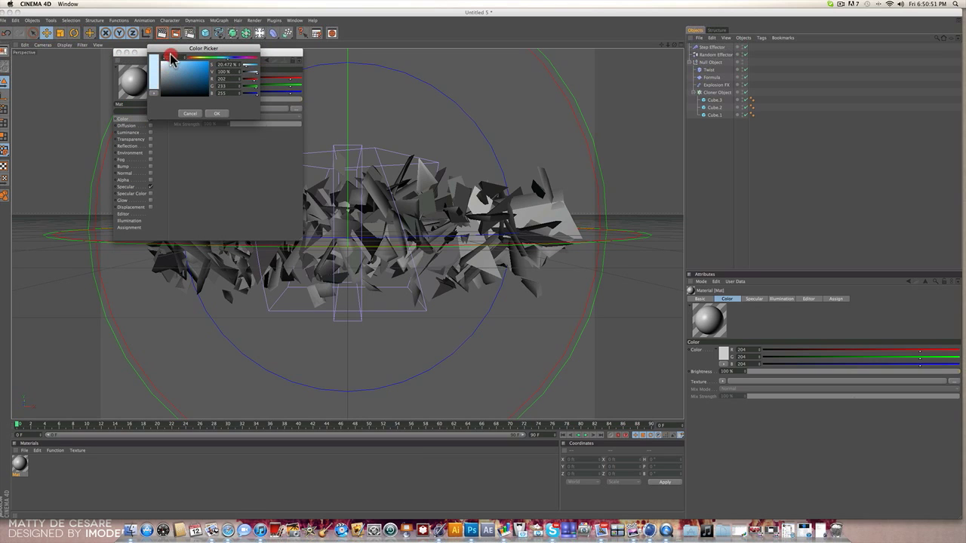
{"action": "left_click", "coordinate": [216, 114]}
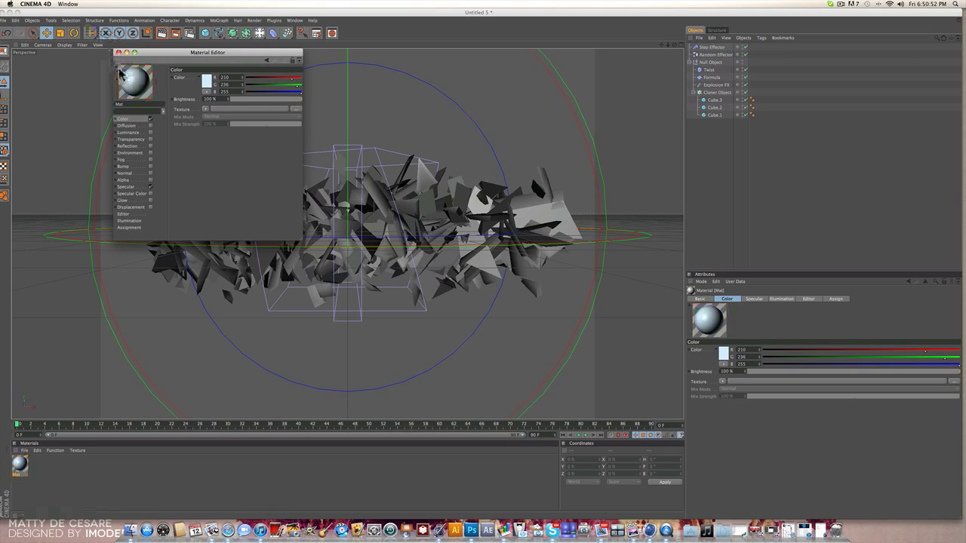
{"action": "left_click", "coordinate": [119, 53]}
Duplicate the light blue material and set the copy's color to bright blue, RGB 24, 112, 255
{"action": "left_click_drag", "start_coordinate": [18, 462], "coordinate": [30, 463], "text": "ctrl"}
{"action": "double_click", "coordinate": [32, 465]}
{"action": "left_click", "coordinate": [206, 84]}
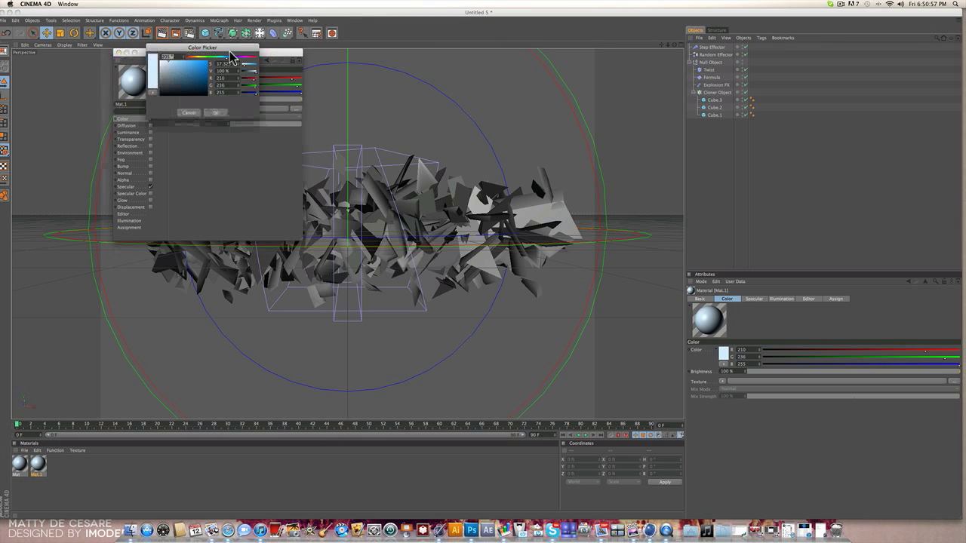
{"action": "left_click", "coordinate": [203, 57]}
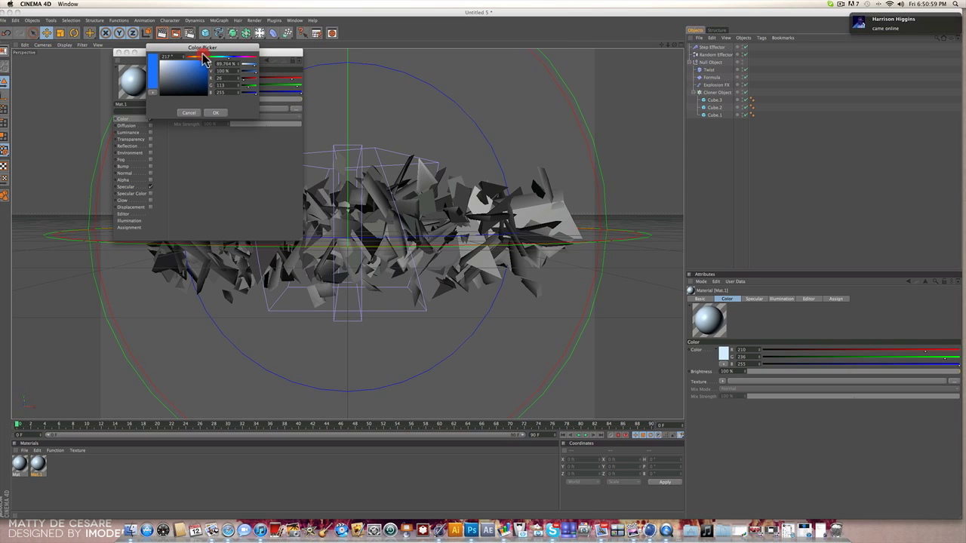
{"action": "left_click", "coordinate": [215, 113]}
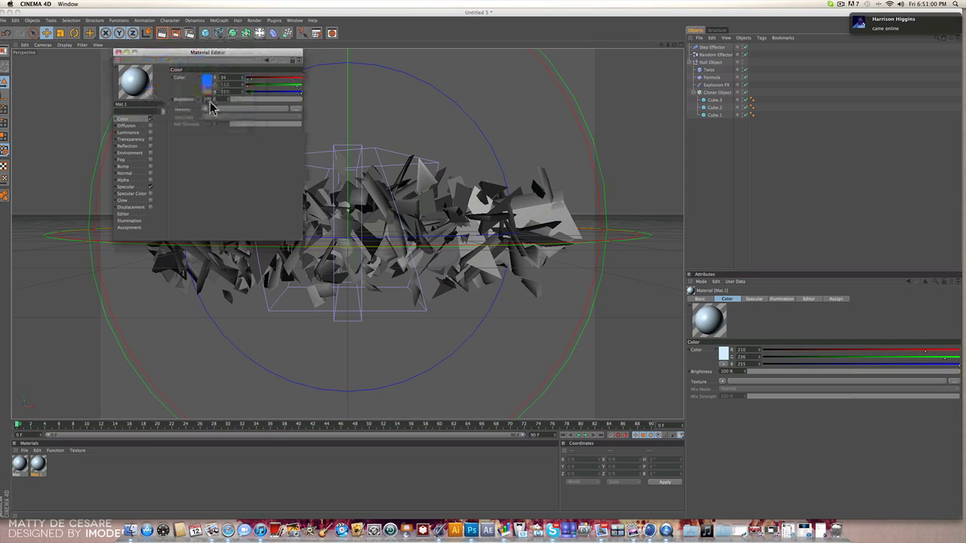
{"action": "left_click", "coordinate": [118, 52]}
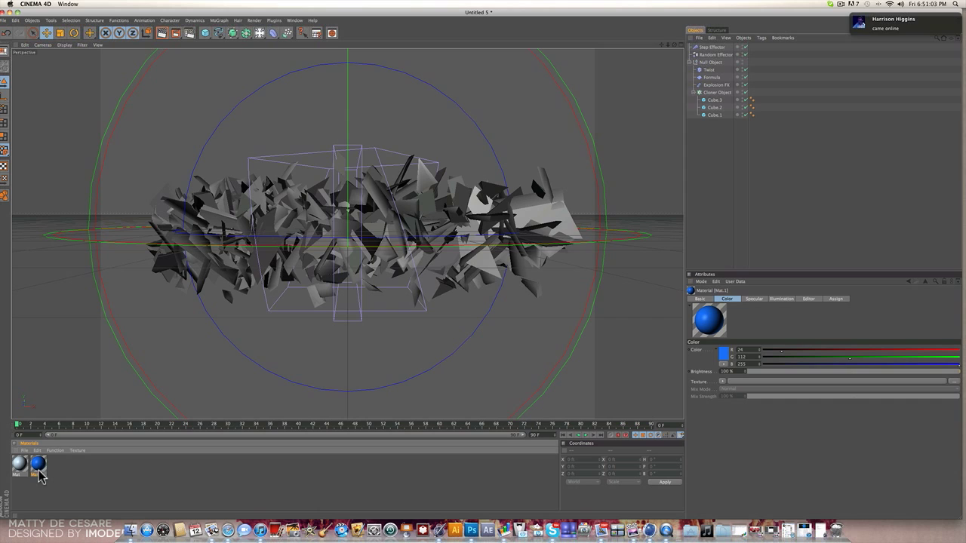
Duplicate the bright blue material and set the copy's color to dark navy, RGB 10, 29, 65
{"action": "left_click_drag", "start_coordinate": [40, 465], "coordinate": [56, 468], "text": "ctrl"}
{"action": "double_click", "coordinate": [56, 465]}
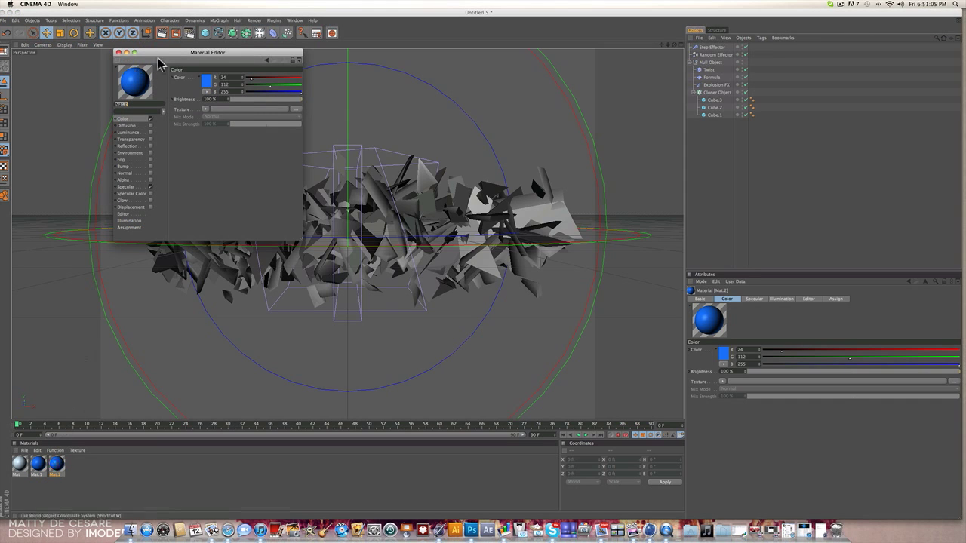
{"action": "left_click", "coordinate": [207, 82]}
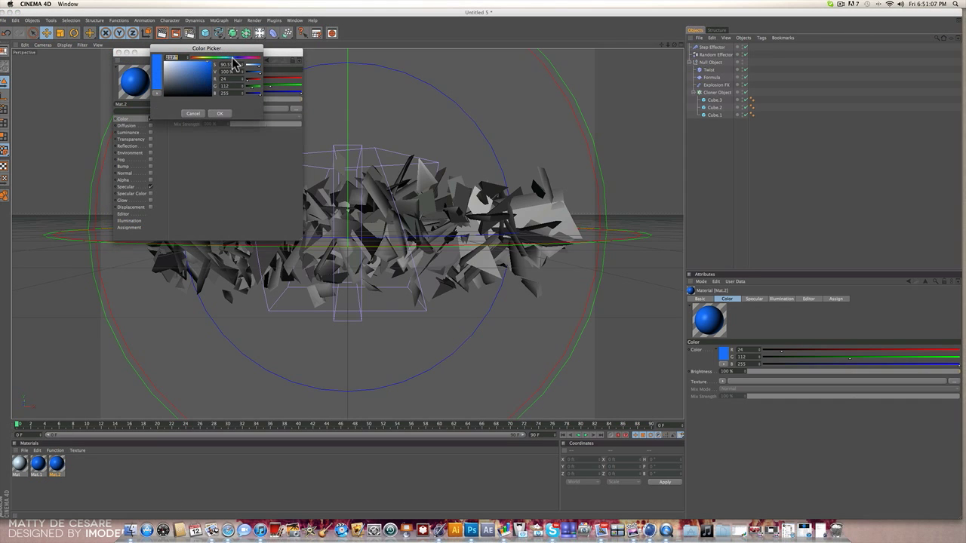
{"action": "left_click_drag", "start_coordinate": [233, 57], "coordinate": [205, 92]}
{"action": "left_click", "coordinate": [218, 113]}
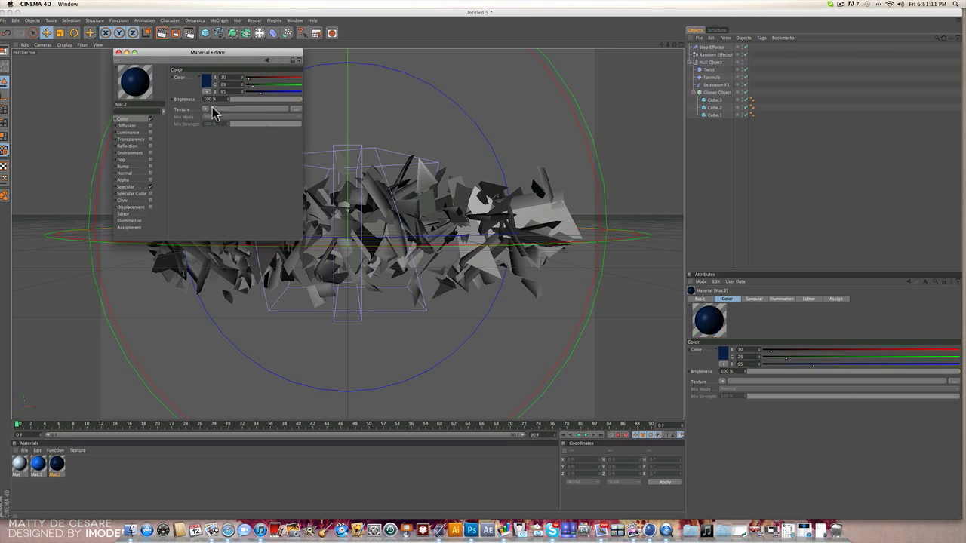
{"action": "left_click", "coordinate": [117, 52]}
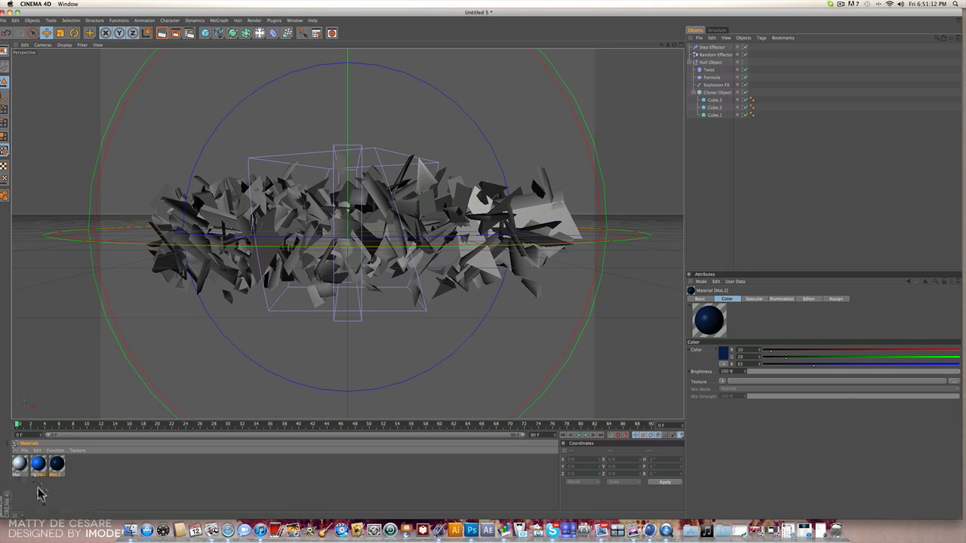
Duplicate the navy material and set the copy's color to dark gray, RGB 63, 63, 63
{"action": "left_click_drag", "start_coordinate": [57, 463], "coordinate": [75, 464]}
{"action": "double_click", "coordinate": [75, 464]}
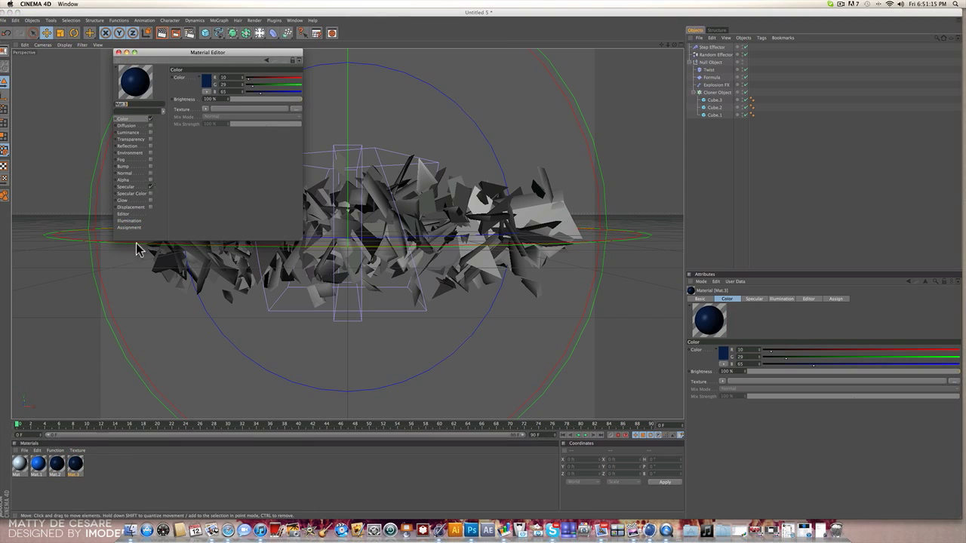
{"action": "left_click", "coordinate": [204, 88]}
{"action": "left_click_drag", "start_coordinate": [204, 87], "coordinate": [141, 92]}
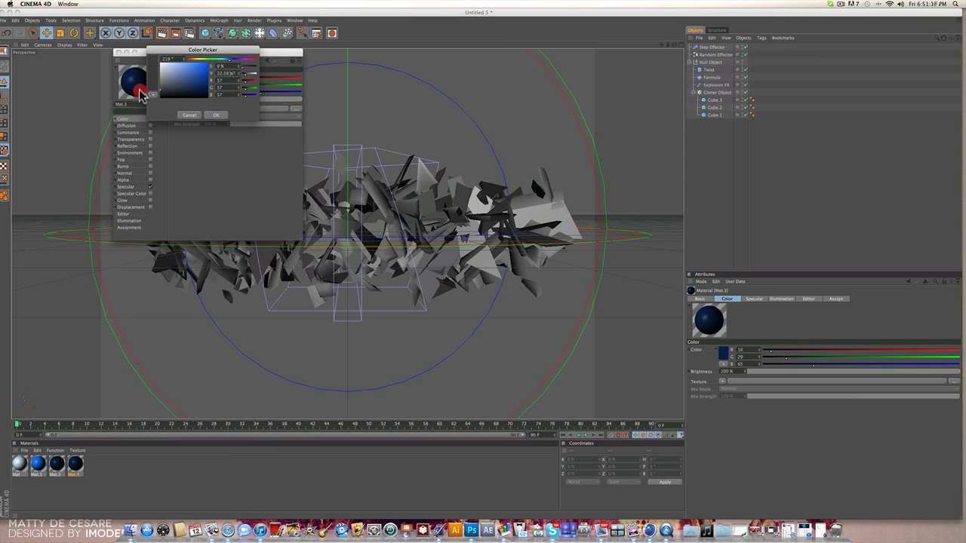
{"action": "left_click", "coordinate": [216, 115]}
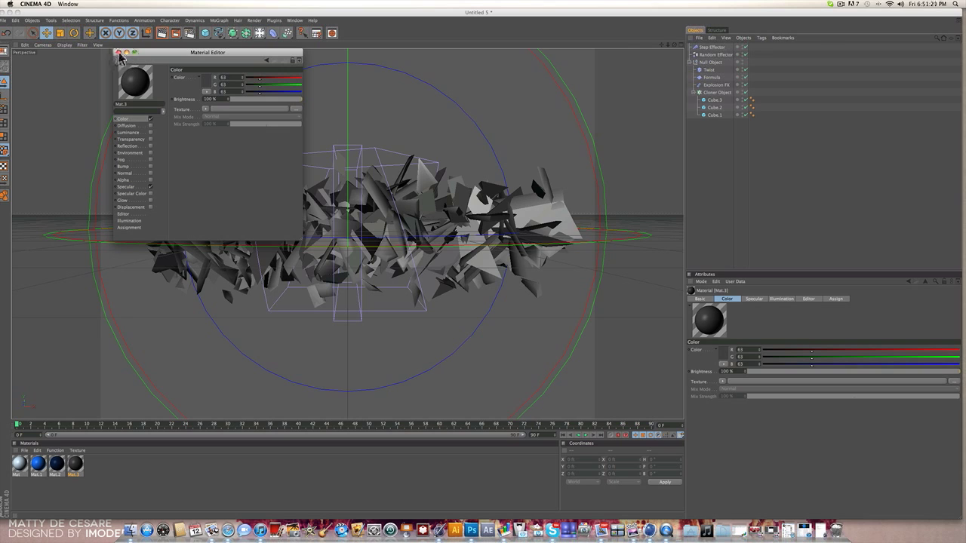
{"action": "left_click", "coordinate": [117, 52]}
Duplicate a cube inside the Cloner Object so it holds four cubes, deleting the extra copy Cube.4
{"action": "left_click", "coordinate": [714, 115]}
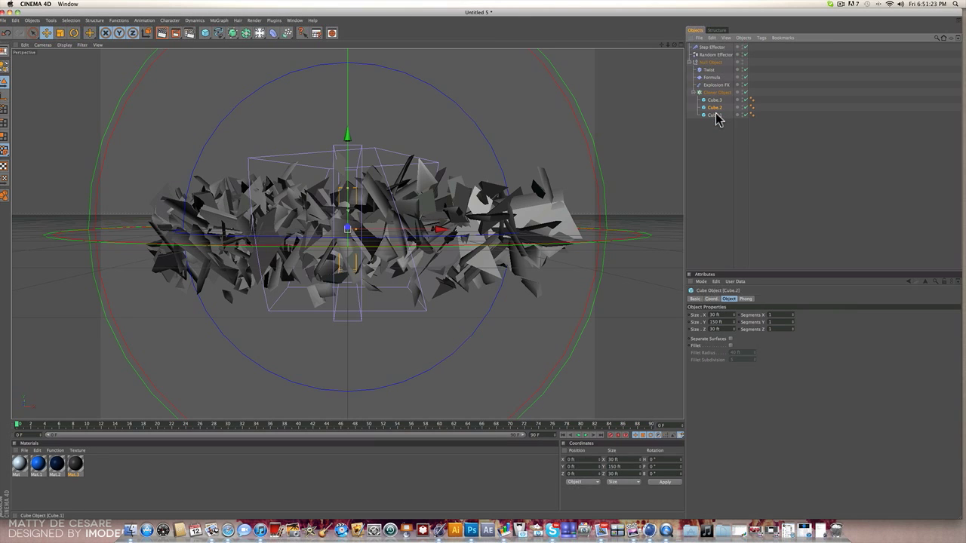
{"action": "left_click_drag", "start_coordinate": [715, 114], "coordinate": [720, 137], "text": "ctrl"}
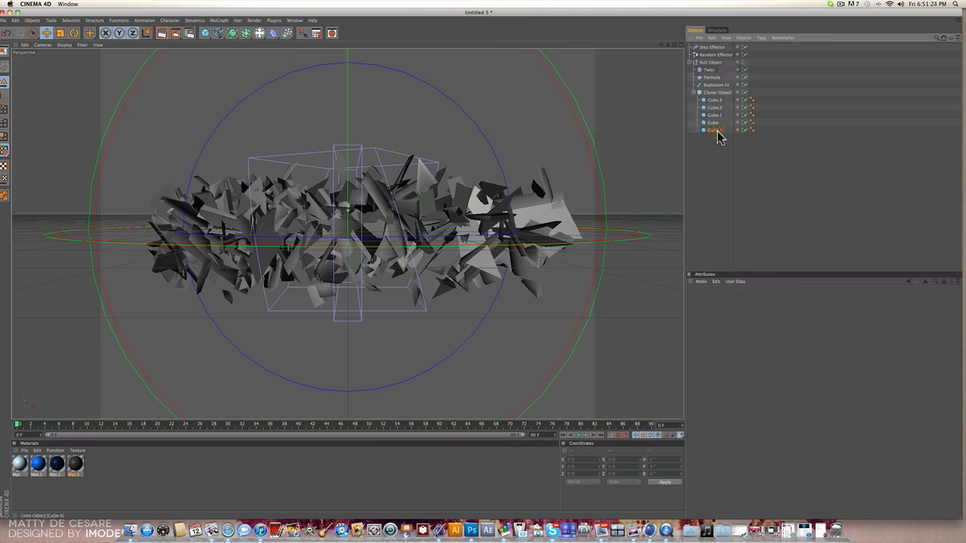
{"action": "key", "text": "Delete"}
Apply the light blue material to Cube.3, bright blue to Cube.2, navy to Cube.1 and dark gray to Cube
{"action": "mouse_move", "coordinate": [21, 464]}
{"action": "left_mouse_down"}
{"action": "mouse_move", "coordinate": [680, 49]}
{"action": "mouse_move", "coordinate": [731, 115]}
{"action": "mouse_move", "coordinate": [731, 100]}
{"action": "left_mouse_up"}
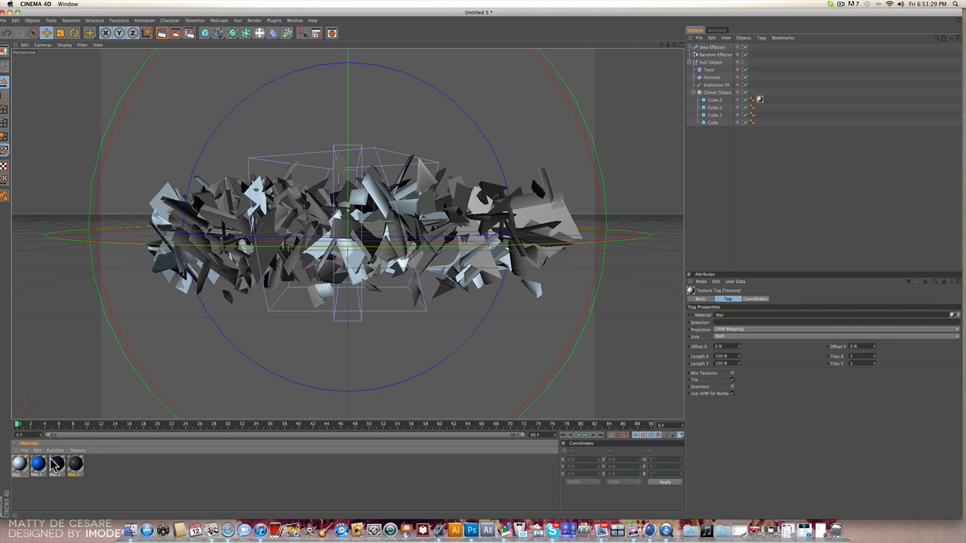
{"action": "left_click_drag", "start_coordinate": [34, 469], "coordinate": [703, 107]}
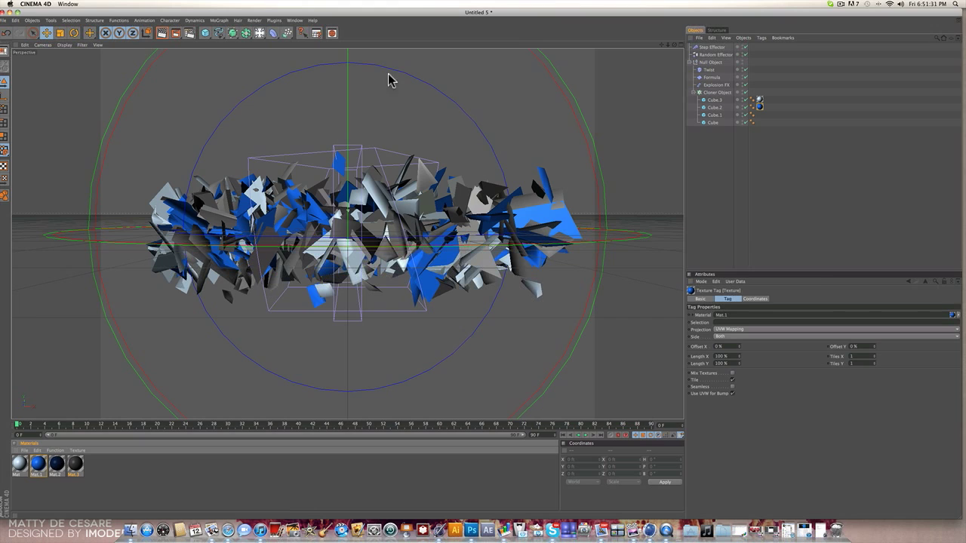
{"action": "left_click_drag", "start_coordinate": [62, 466], "coordinate": [713, 114]}
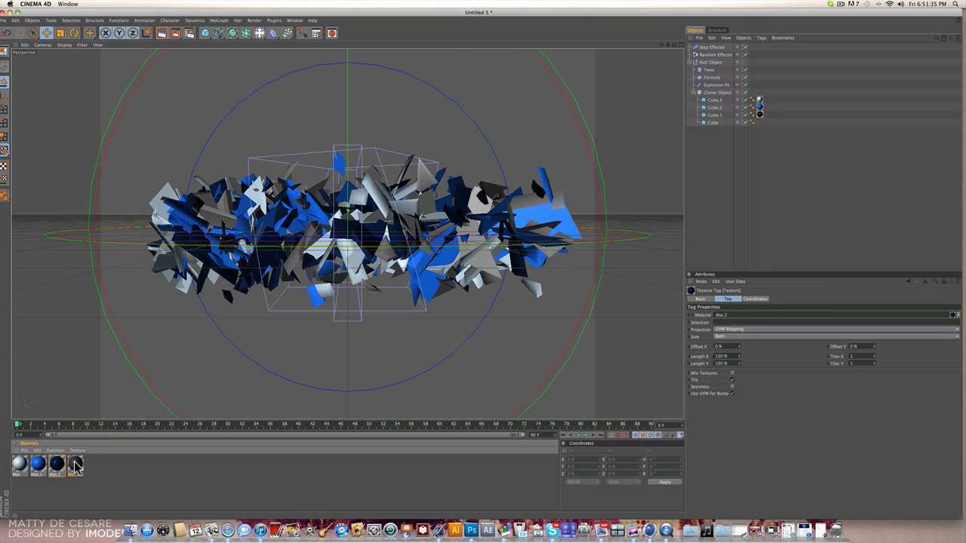
{"action": "left_click_drag", "start_coordinate": [75, 467], "coordinate": [703, 124]}
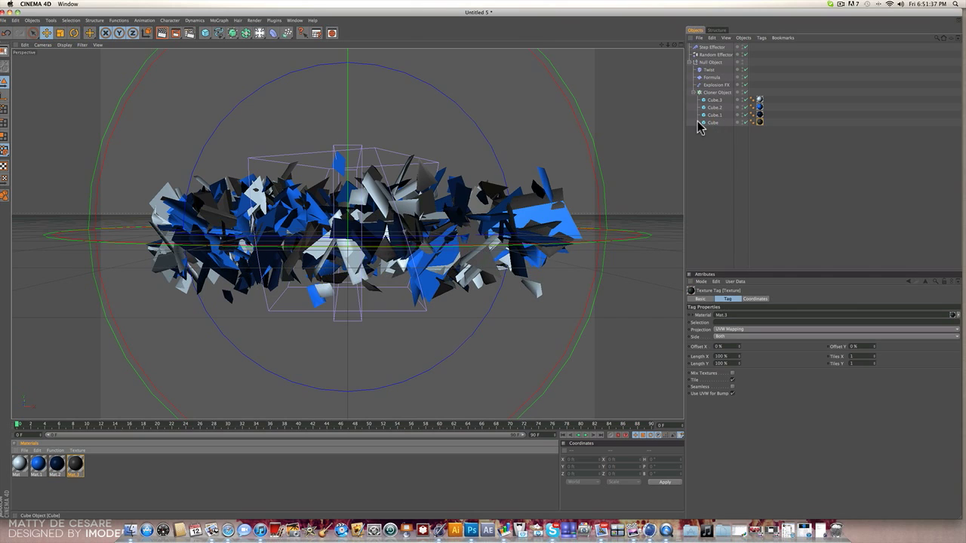
{"action": "left_click", "coordinate": [115, 498]}
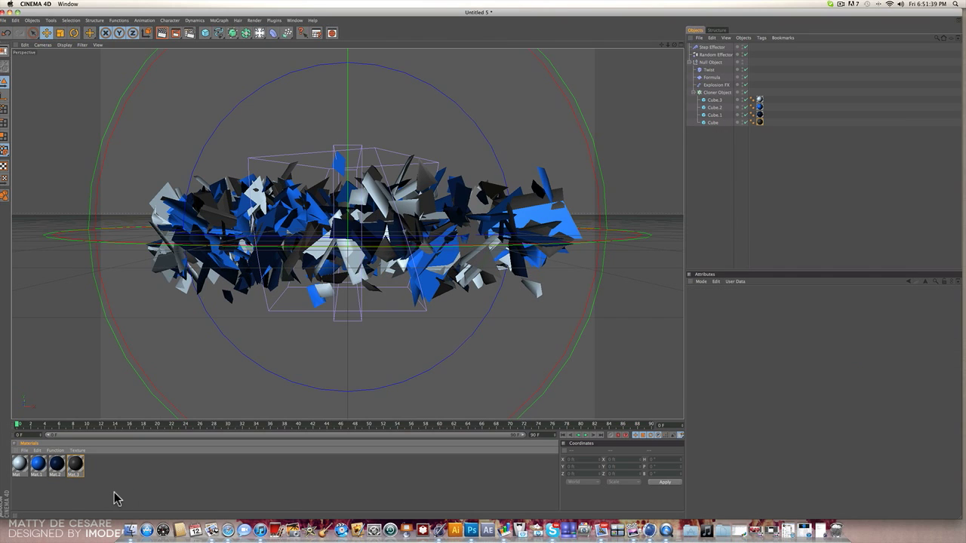
Enable Reflection on all four materials together and load a black-to-white shader as the reflection texture
{"action": "double_click", "coordinate": [75, 465]}
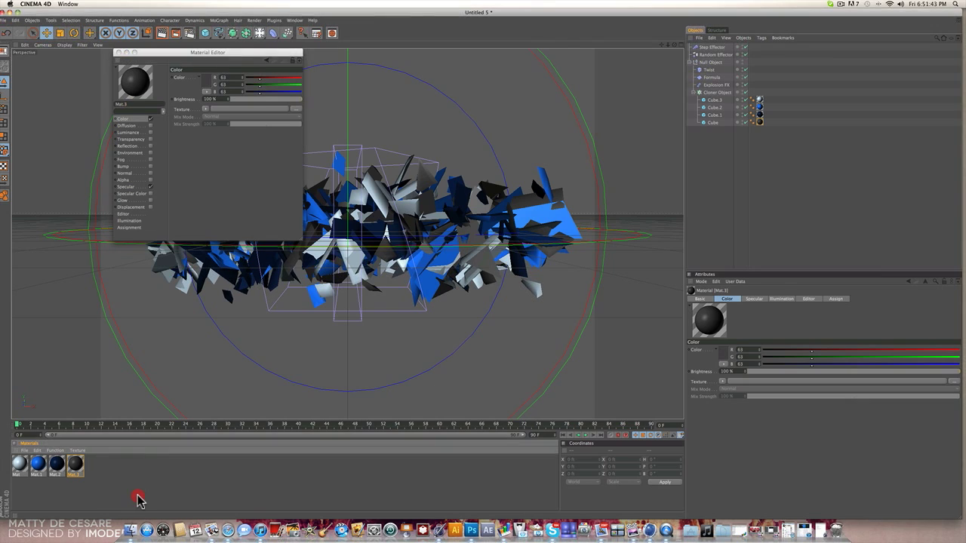
{"action": "left_click_drag", "start_coordinate": [138, 496], "coordinate": [6, 461]}
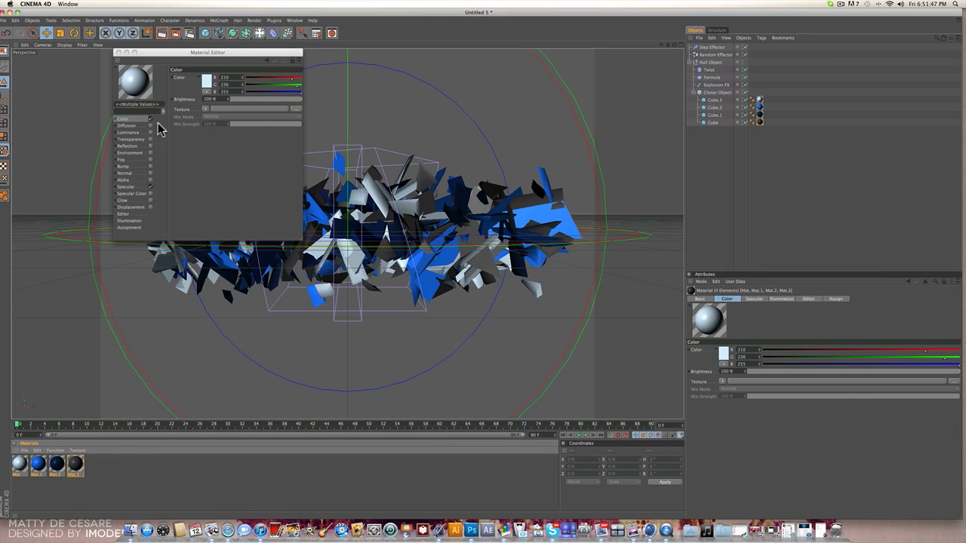
{"action": "left_click", "coordinate": [150, 146]}
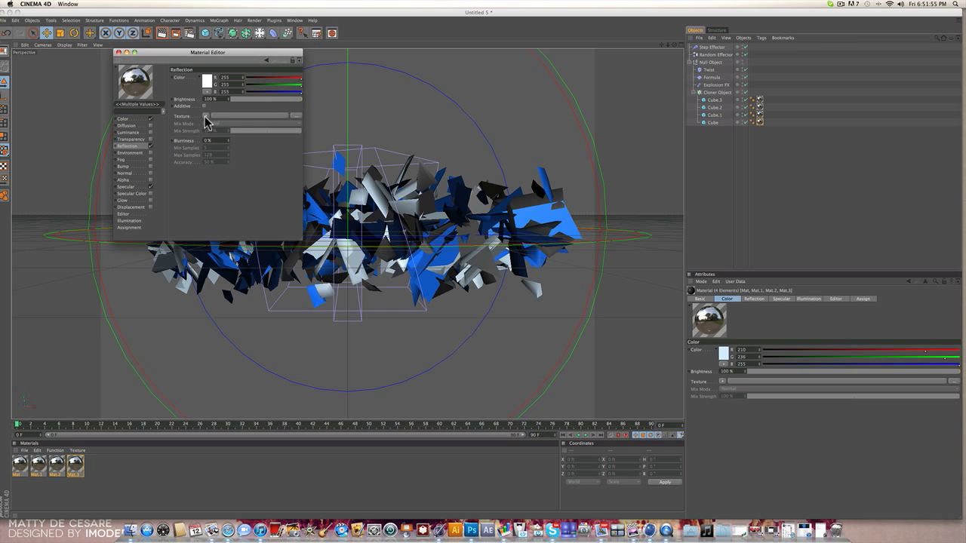
{"action": "left_click", "coordinate": [204, 117]}
{"action": "left_click", "coordinate": [209, 179]}
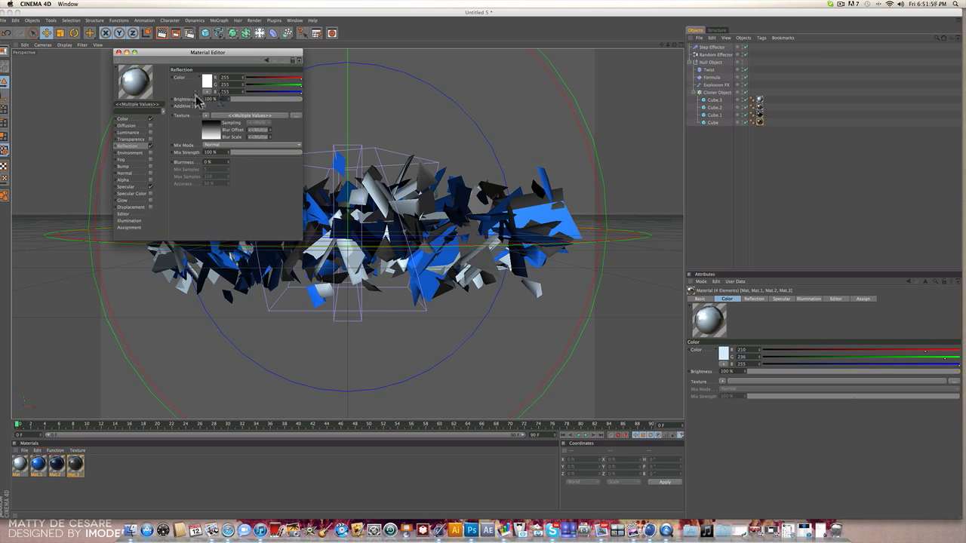
Set the reflection brightness and mix strength of all four materials to 10% and render the active view
{"action": "type", "text": "10"}
{"action": "left_click_drag", "start_coordinate": [221, 154], "coordinate": [211, 152]}
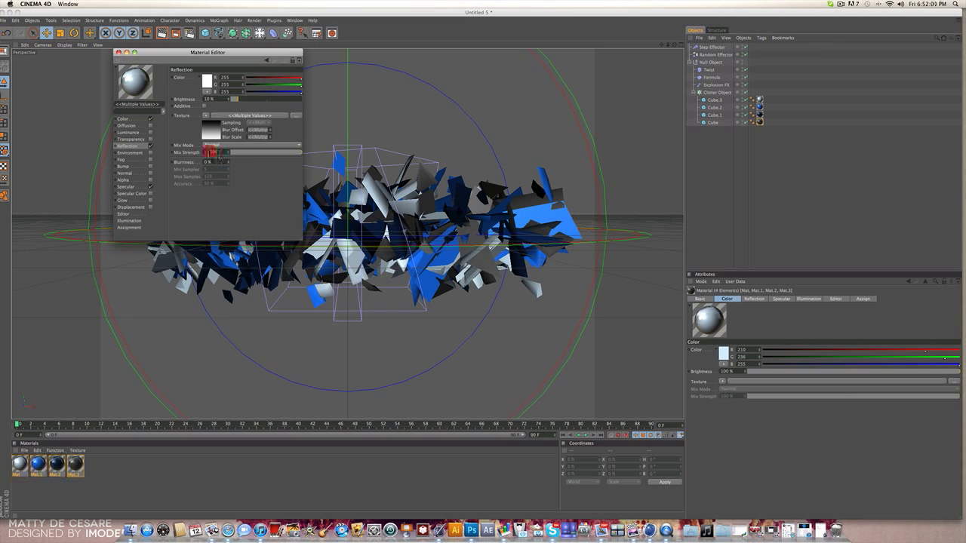
{"action": "type", "text": "10"}
{"action": "key", "text": "Return"}
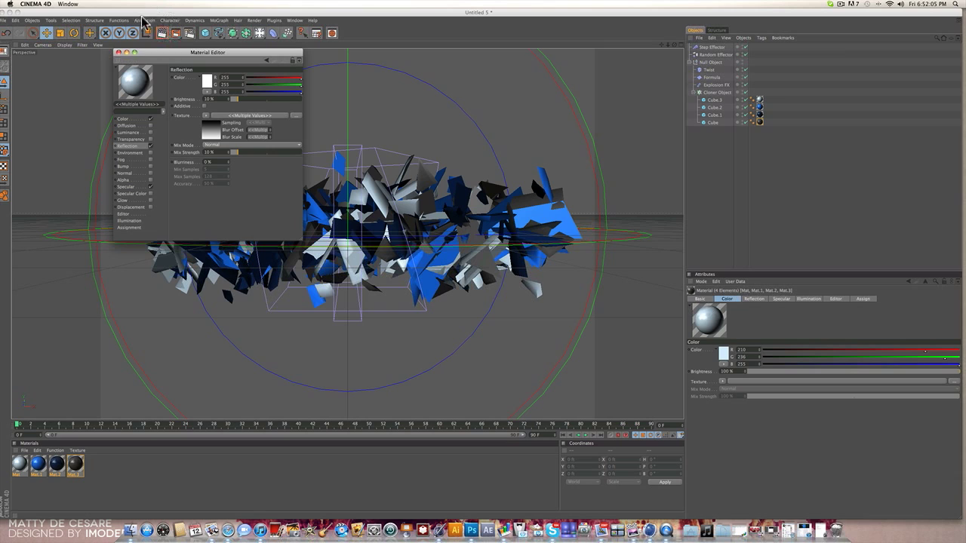
{"action": "left_click", "coordinate": [117, 53]}
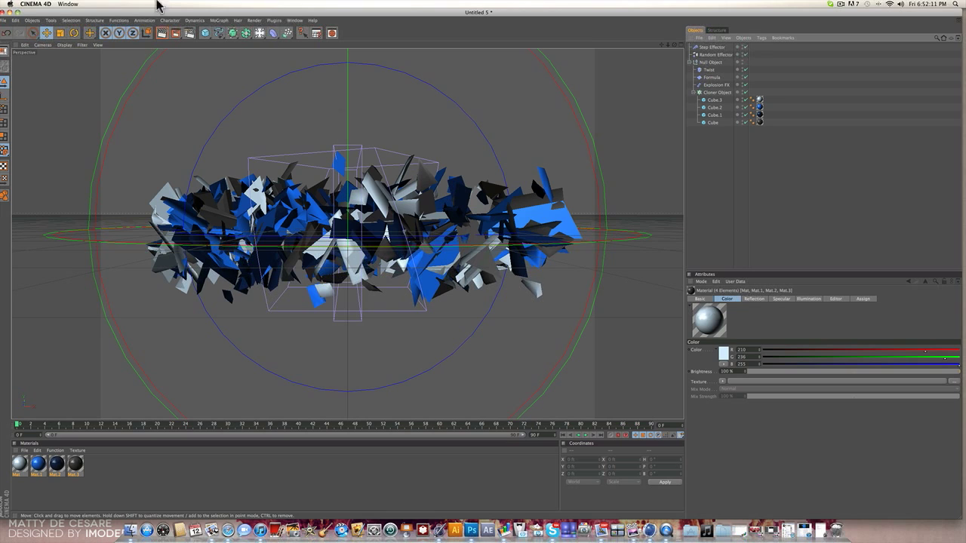
{"action": "left_click", "coordinate": [161, 33]}
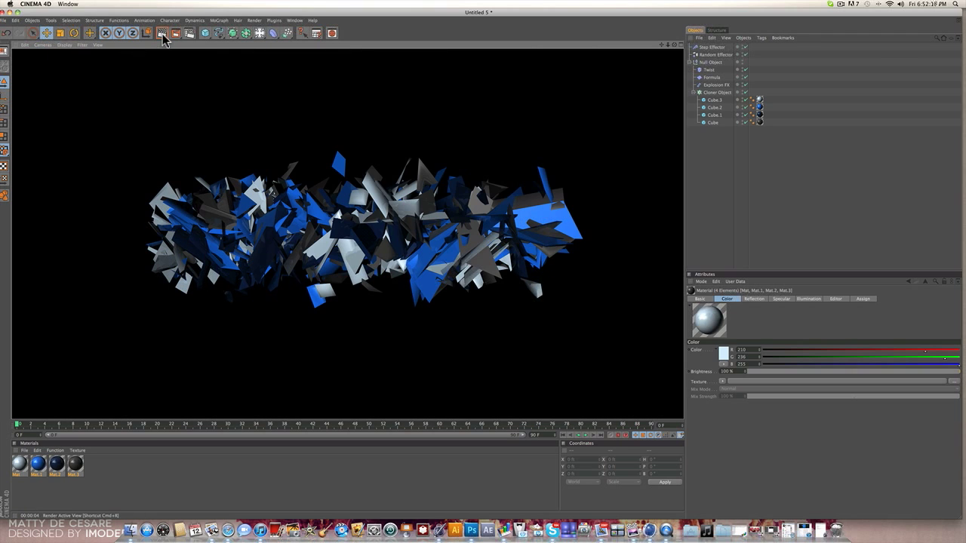
Add the Ambient Occlusion and Global Illumination effects to the render settings
{"action": "left_click", "coordinate": [193, 38]}
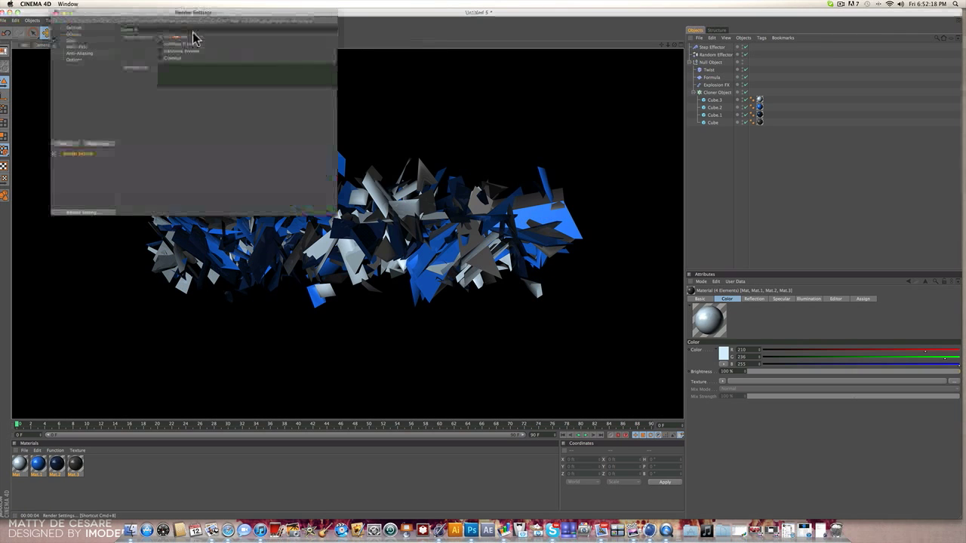
{"action": "left_click", "coordinate": [66, 144]}
{"action": "left_click", "coordinate": [94, 202]}
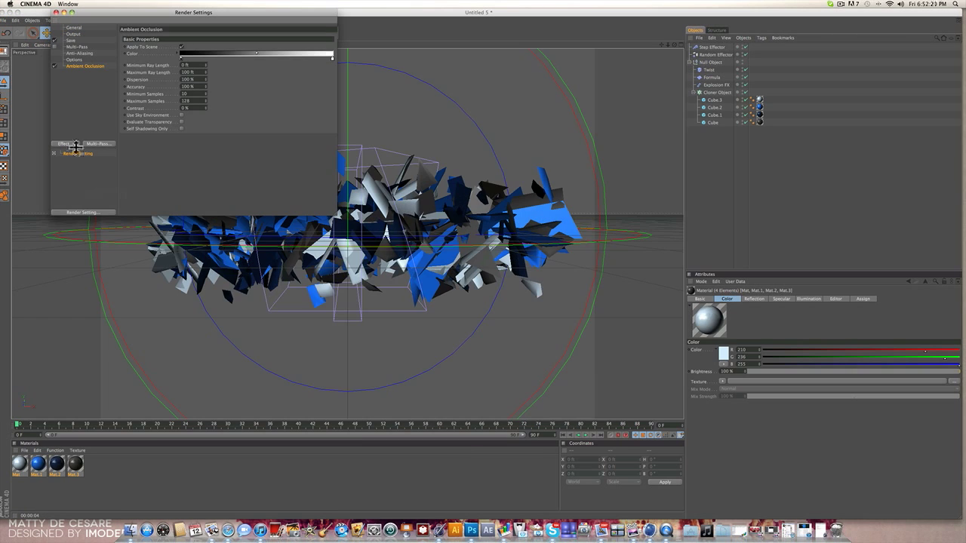
{"action": "left_click", "coordinate": [65, 144]}
{"action": "left_click", "coordinate": [95, 231]}
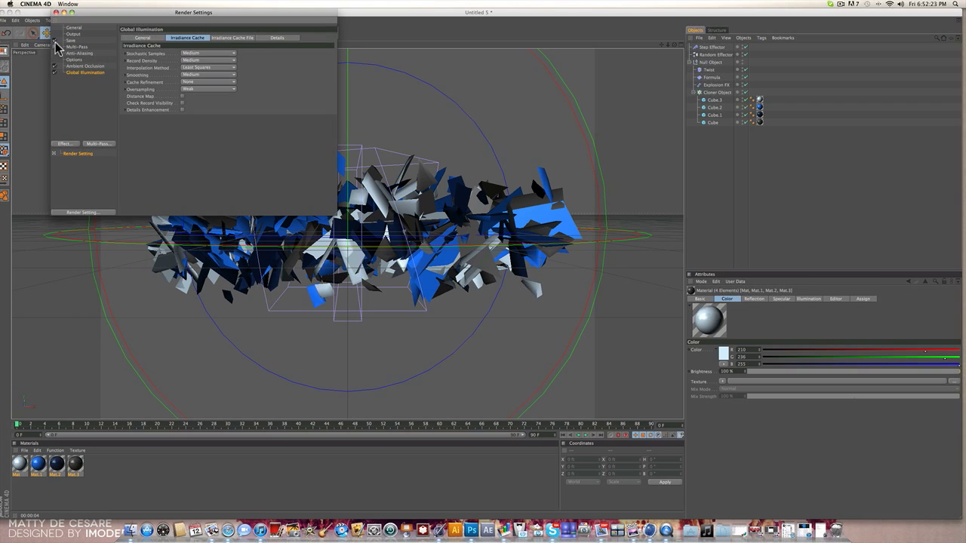
{"action": "left_click", "coordinate": [54, 12]}
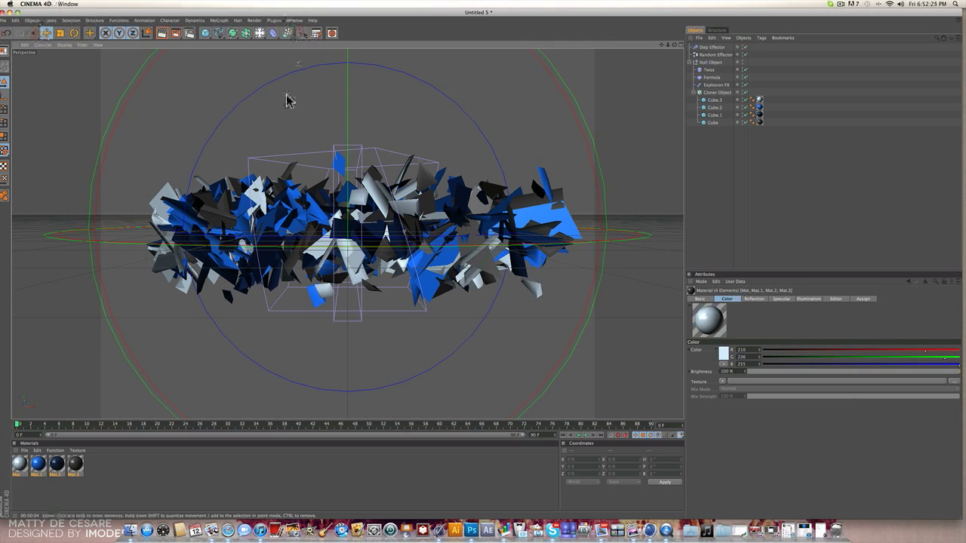
Add a standard Light object to the scene
{"action": "left_click", "coordinate": [258, 34]}
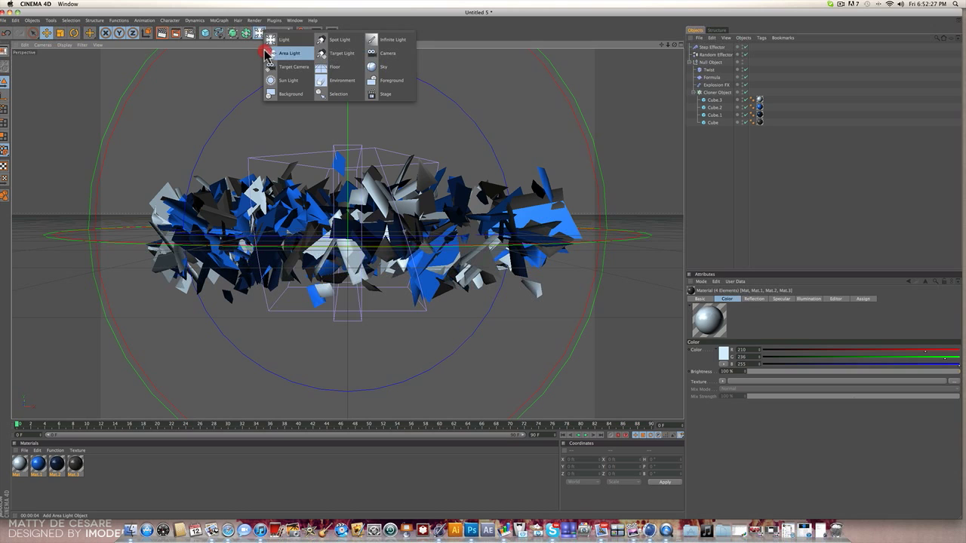
{"action": "left_click", "coordinate": [279, 39]}
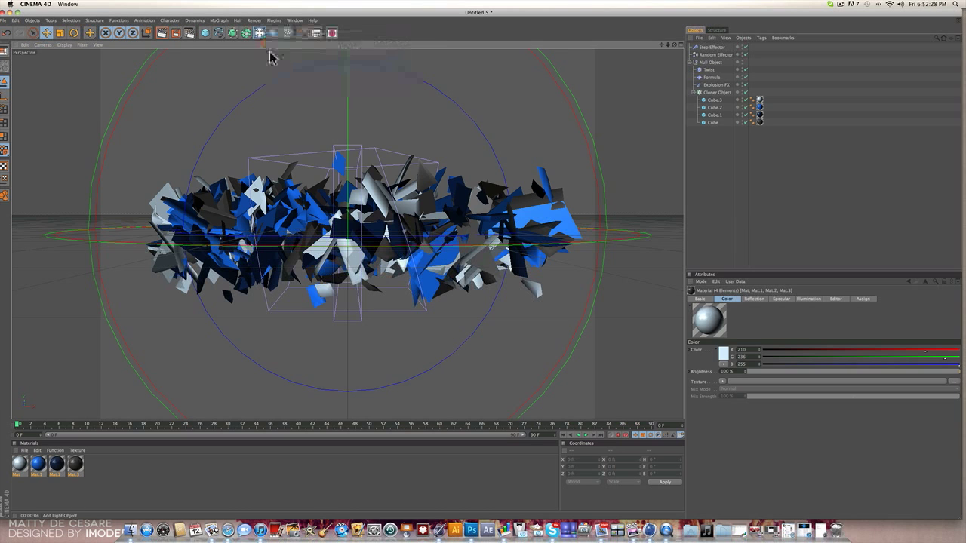
Raise the light above the shards to about Y 334 ft, and add a second light below them at about Y -402 ft
{"action": "left_click_drag", "start_coordinate": [347, 135], "coordinate": [348, 51]}
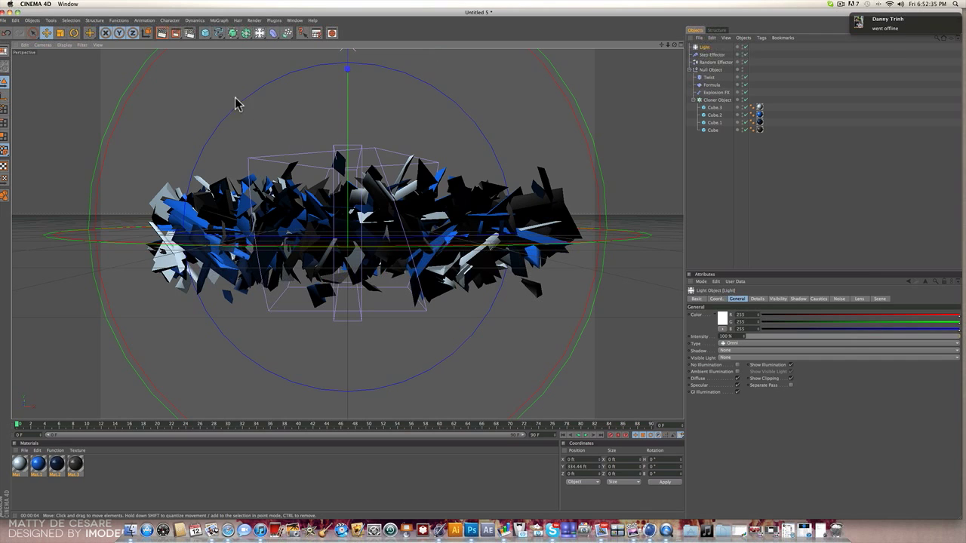
{"action": "mouse_move", "coordinate": [263, 32]}
{"action": "left_mouse_down"}
{"action": "mouse_move", "coordinate": [282, 59]}
{"action": "mouse_move", "coordinate": [280, 39]}
{"action": "left_mouse_up"}
{"action": "left_click_drag", "start_coordinate": [347, 207], "coordinate": [348, 355]}
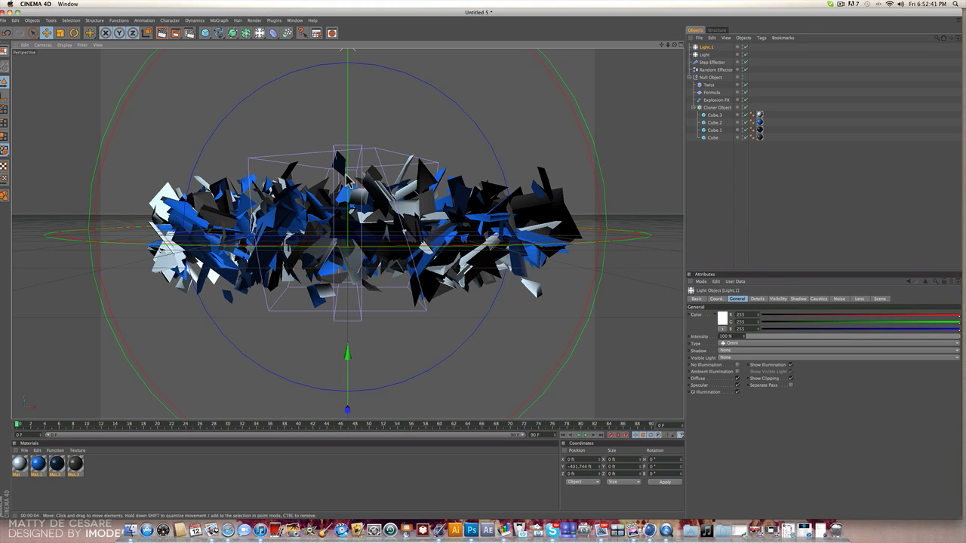
Reduce the lower light's intensity to about 58%, deselect it, and test-render the active view
{"action": "left_click", "coordinate": [865, 337]}
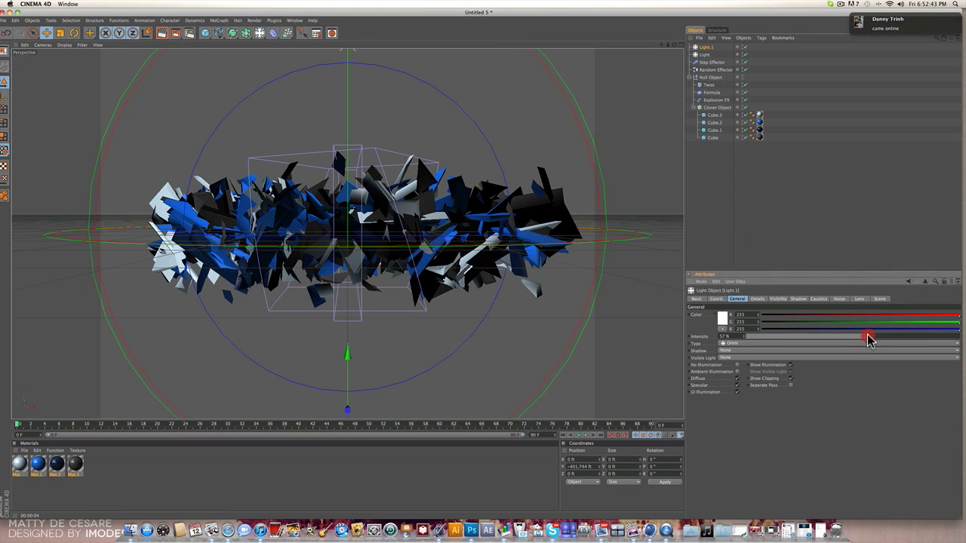
{"action": "left_click_drag", "start_coordinate": [868, 340], "coordinate": [872, 340]}
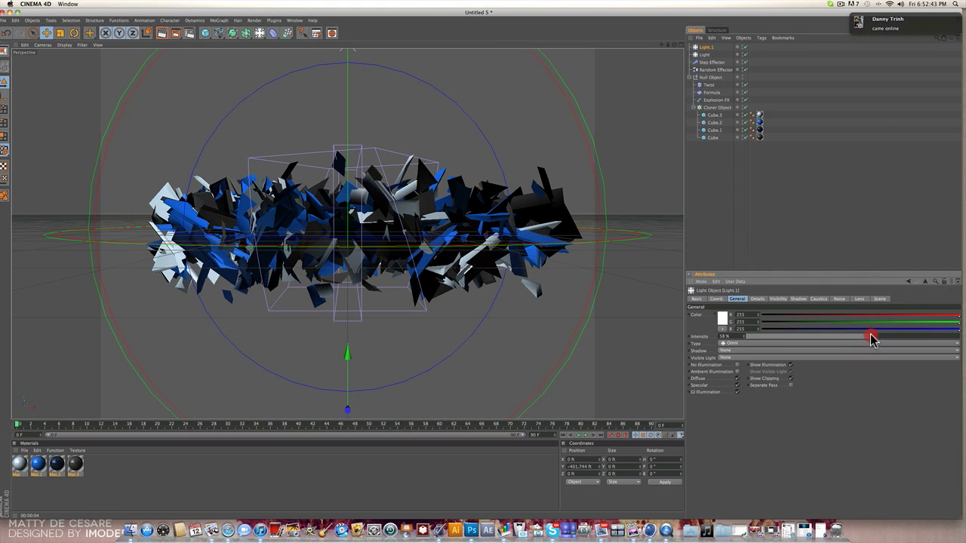
{"action": "left_click", "coordinate": [794, 211]}
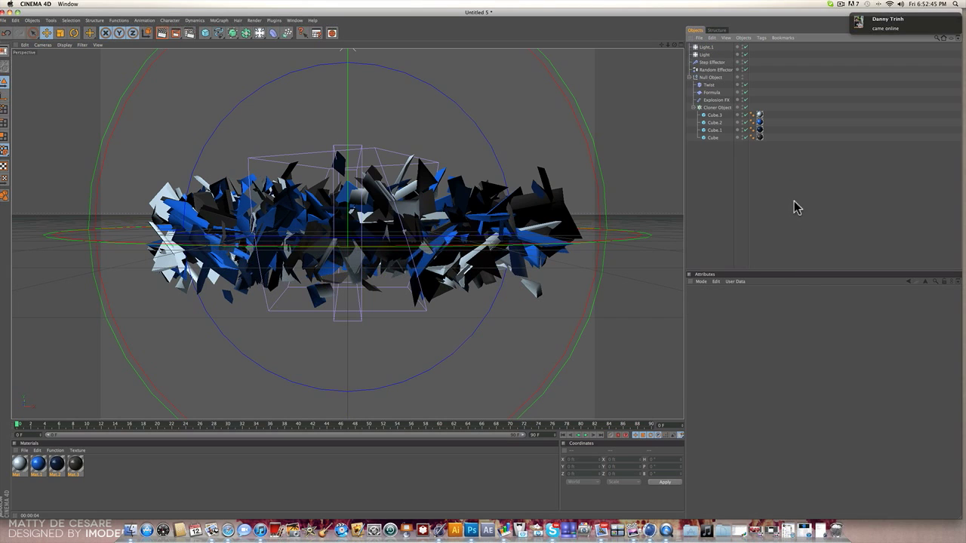
{"action": "left_click", "coordinate": [162, 34]}
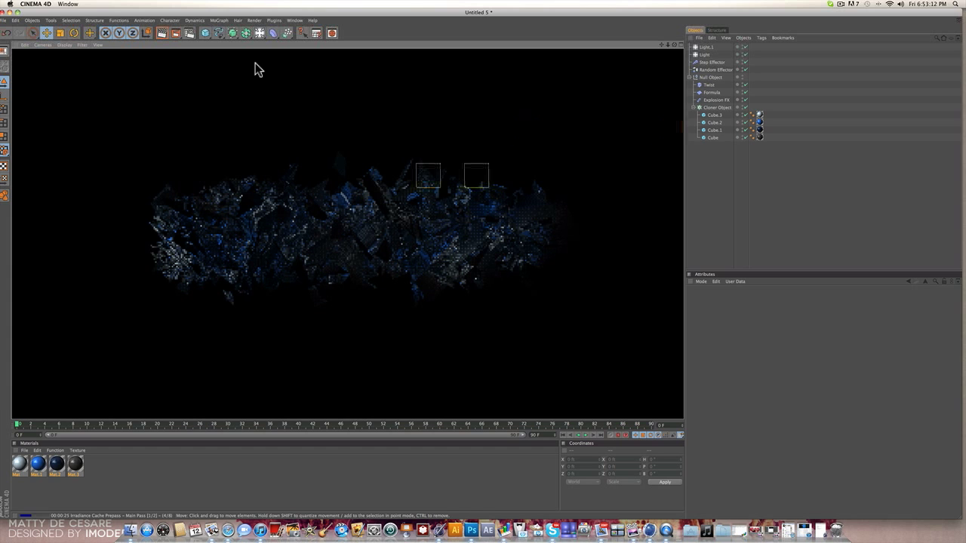
{"action": "left_click", "coordinate": [859, 231]}
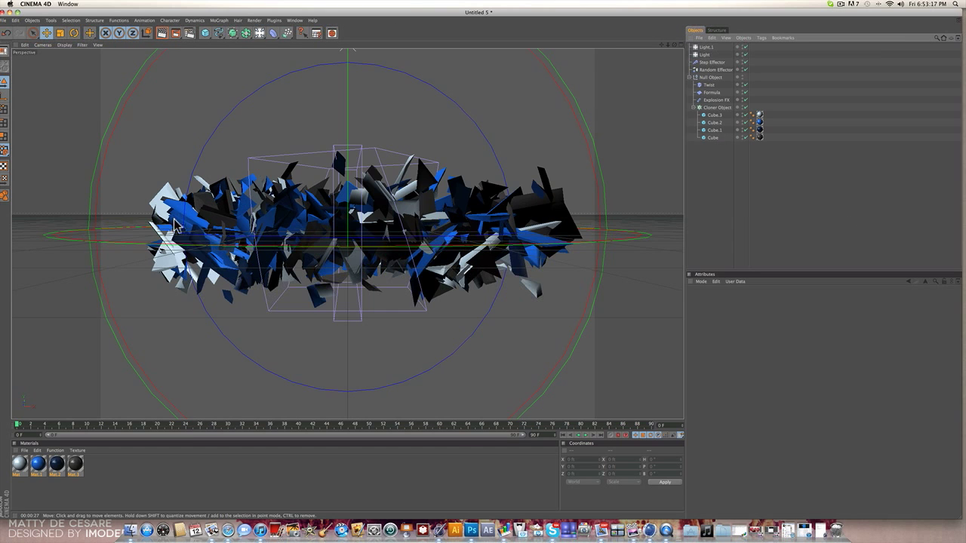